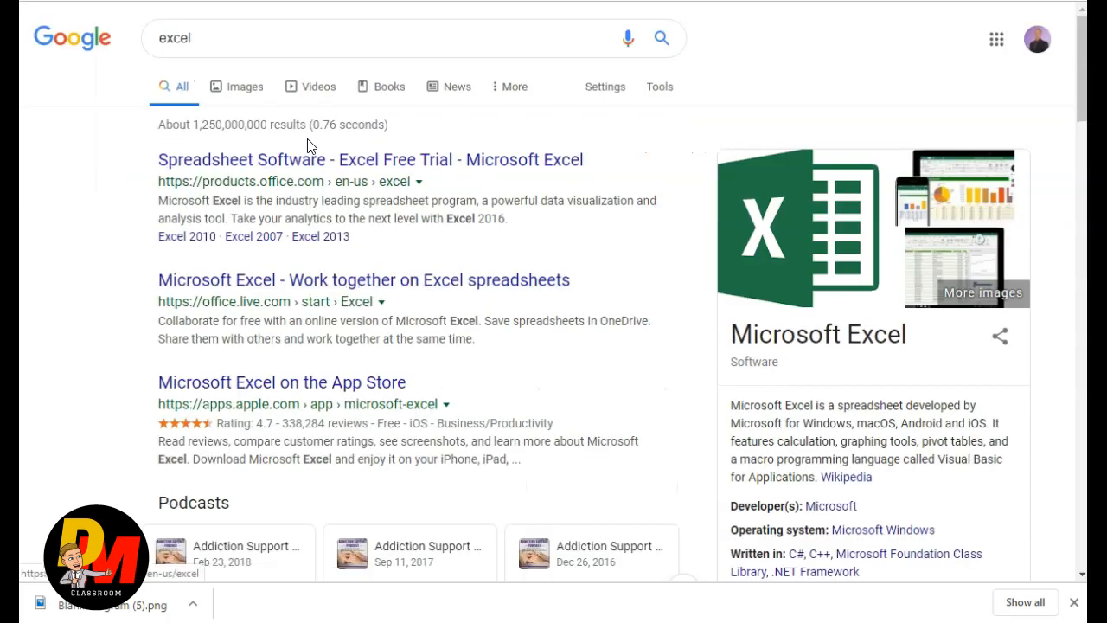
click(310, 41)
double_click(310, 41)
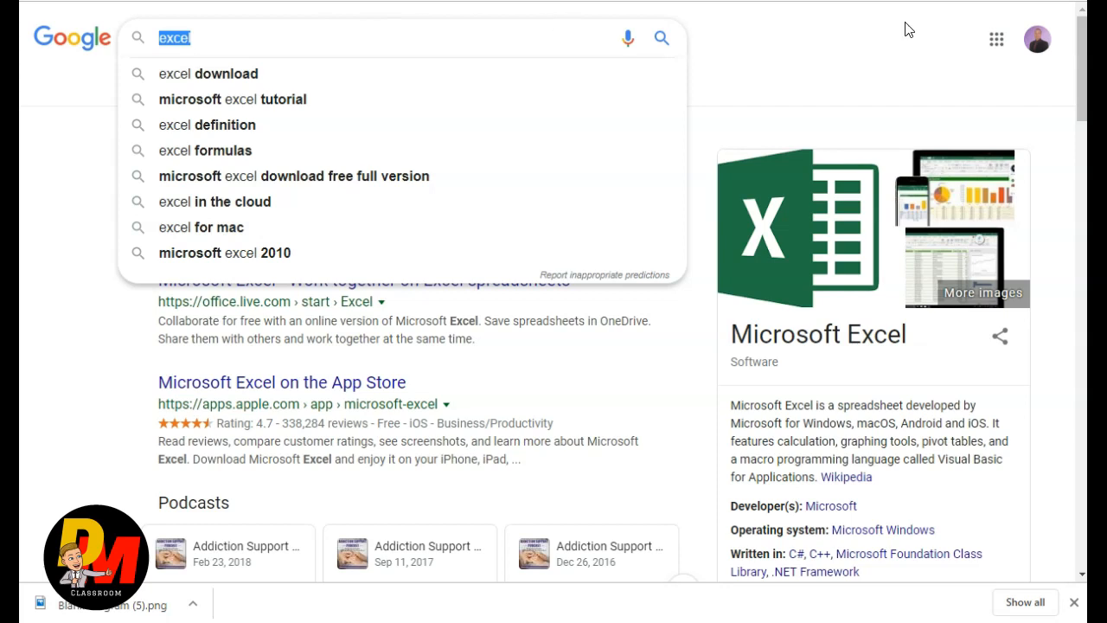
click(813, 52)
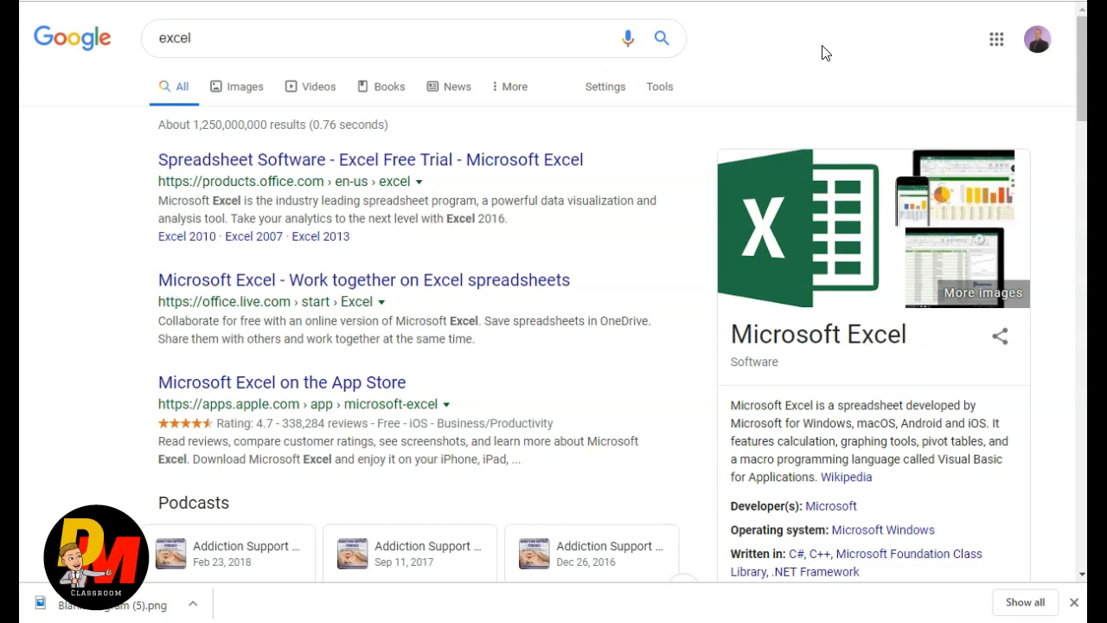
Step: Open Google Sheets from the Google apps and create a blank spreadsheet
click(995, 43)
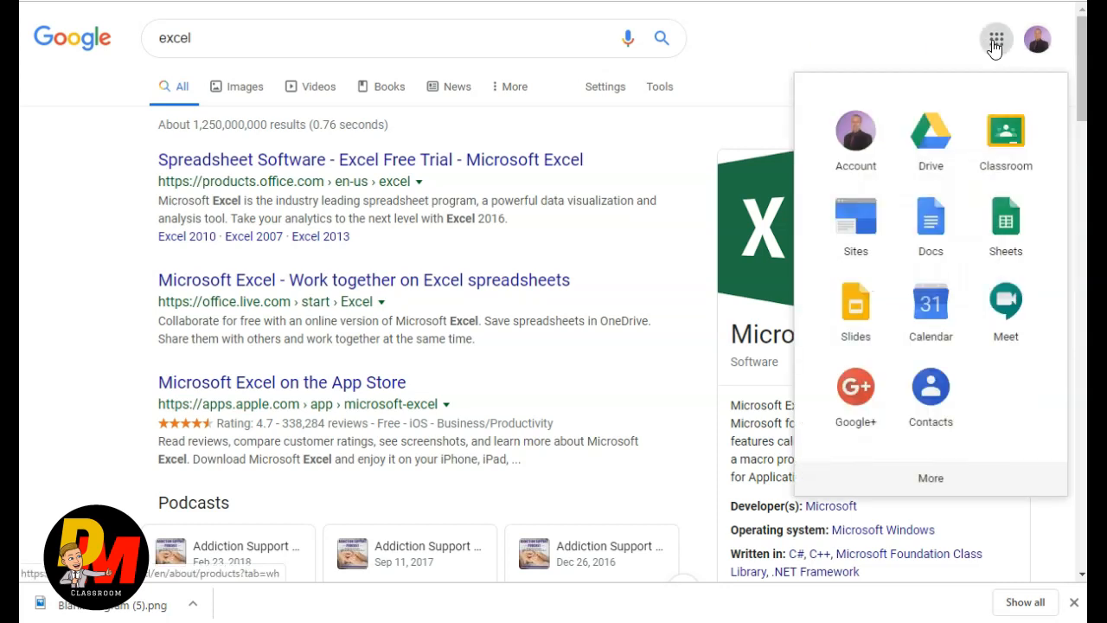
click(1006, 226)
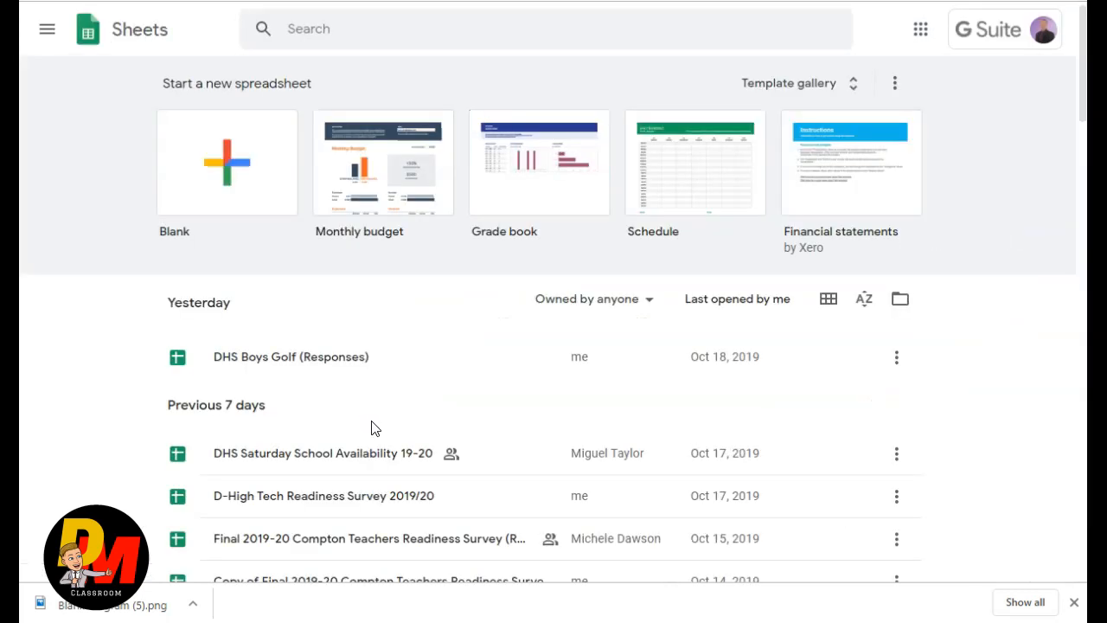
scroll(543, 423, down, 5)
scroll(543, 423, down, 5)
scroll(544, 424, up, 10)
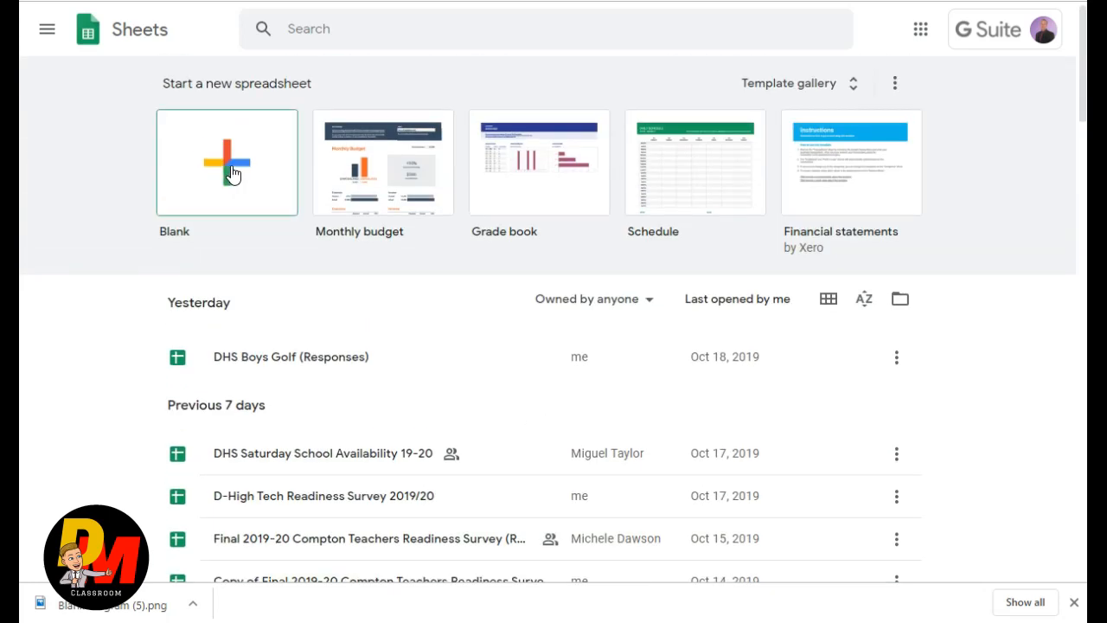
click(231, 171)
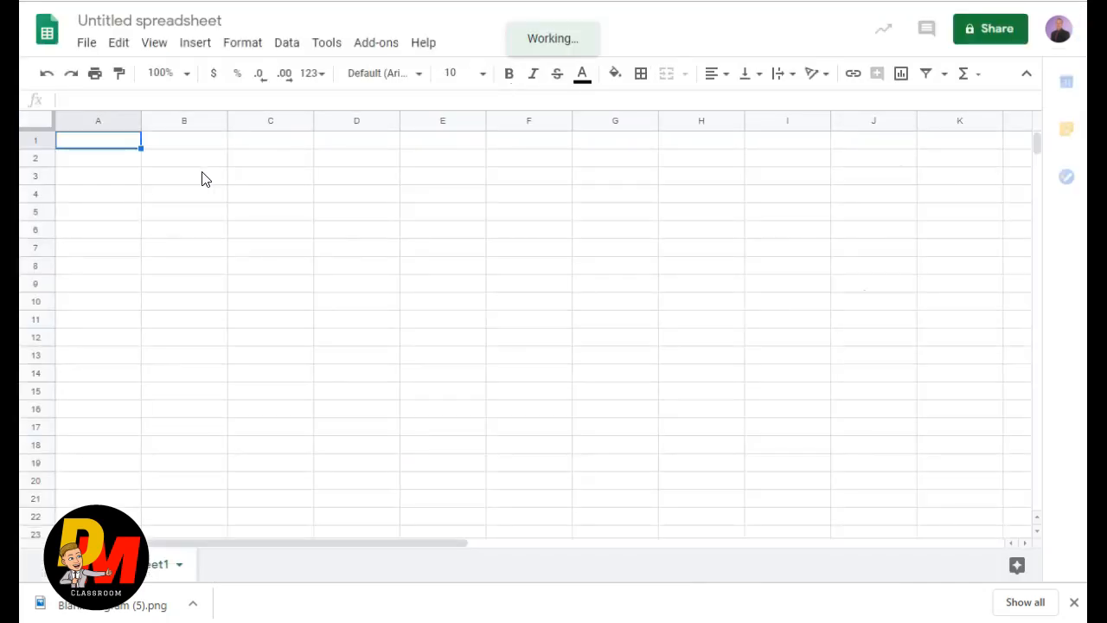
Step: Enter the numbers 1, 2, 3, 4 and 5 across cells B3 to F3
click(201, 172)
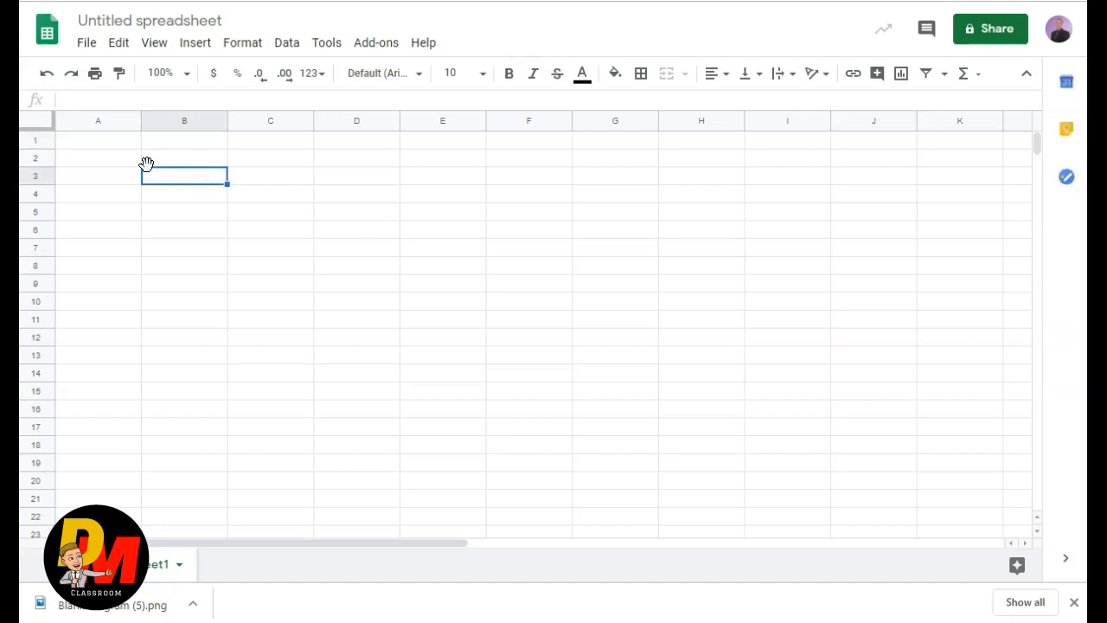
click(132, 161)
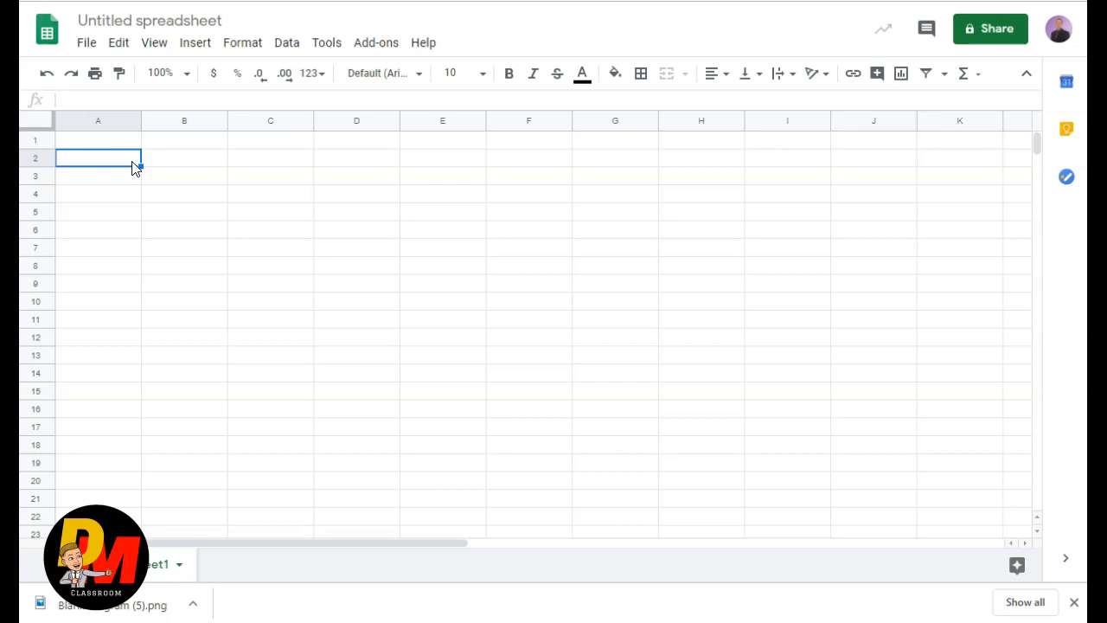
key(Down)
key(Right)
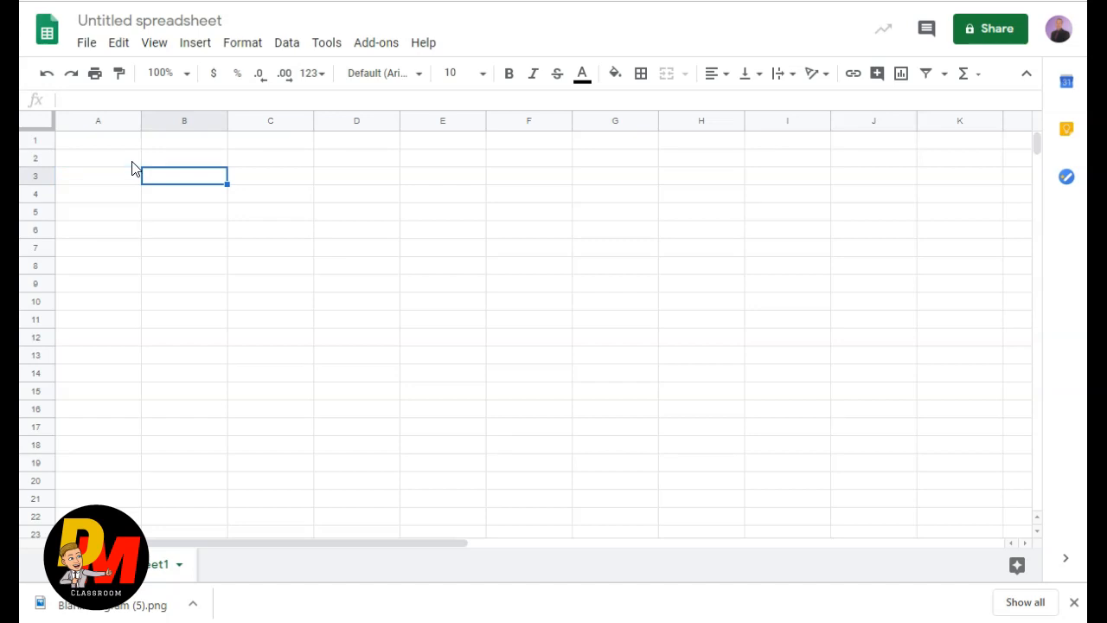
text(1)
key(Tab)
text(2)
key(Tab)
text(3)
key(Tab)
text(4)
key(Tab)
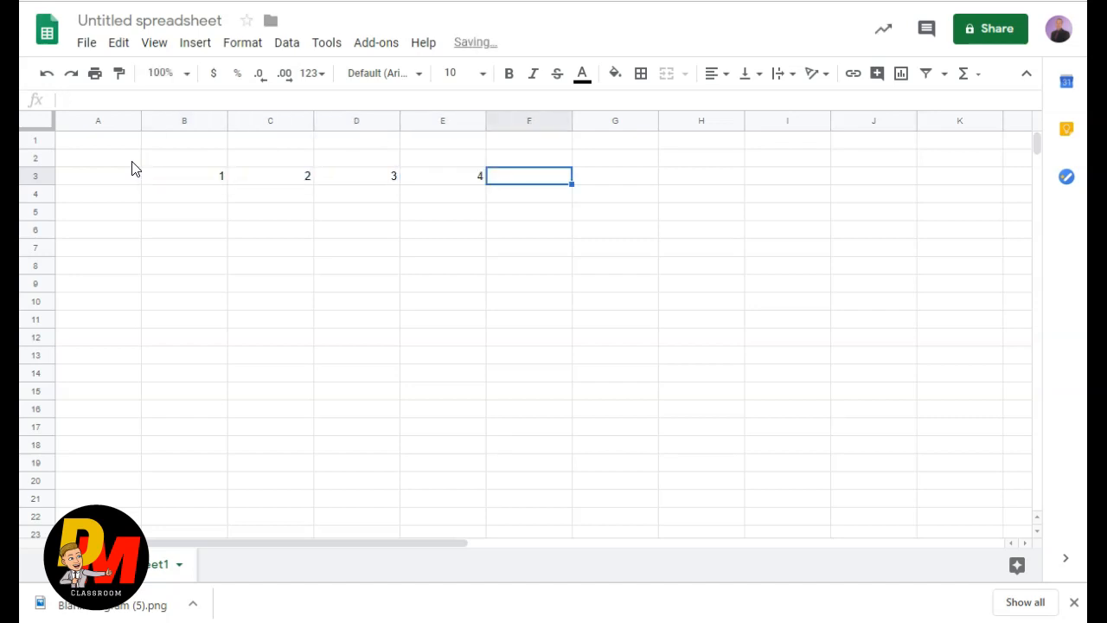
text(5)
Step: Enter the column headings Student 1 through Student 5 across cells B2 to F2, above the numbers
key(Up)
key(Left)
key(Left)
key(Left)
key(Left)
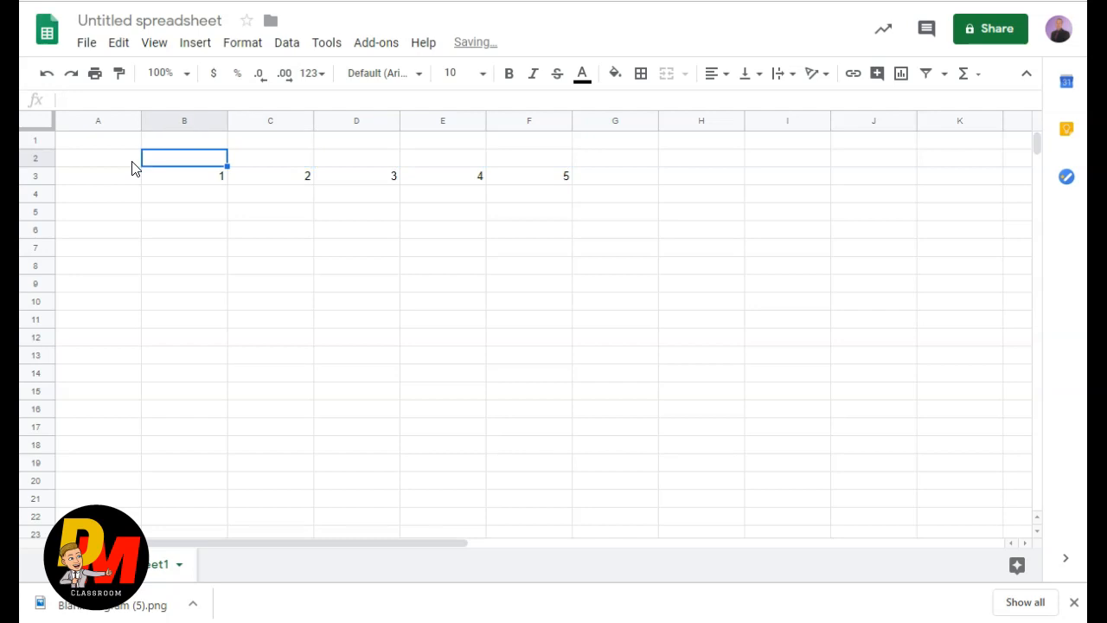
text(Student 1)
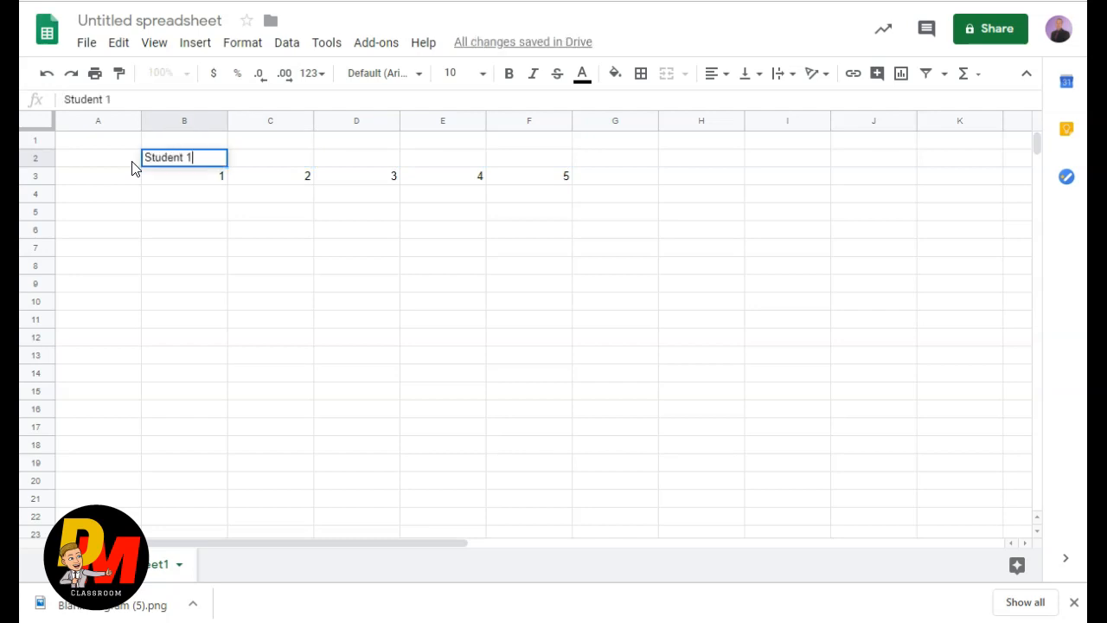
key(Tab)
text(Student 2)
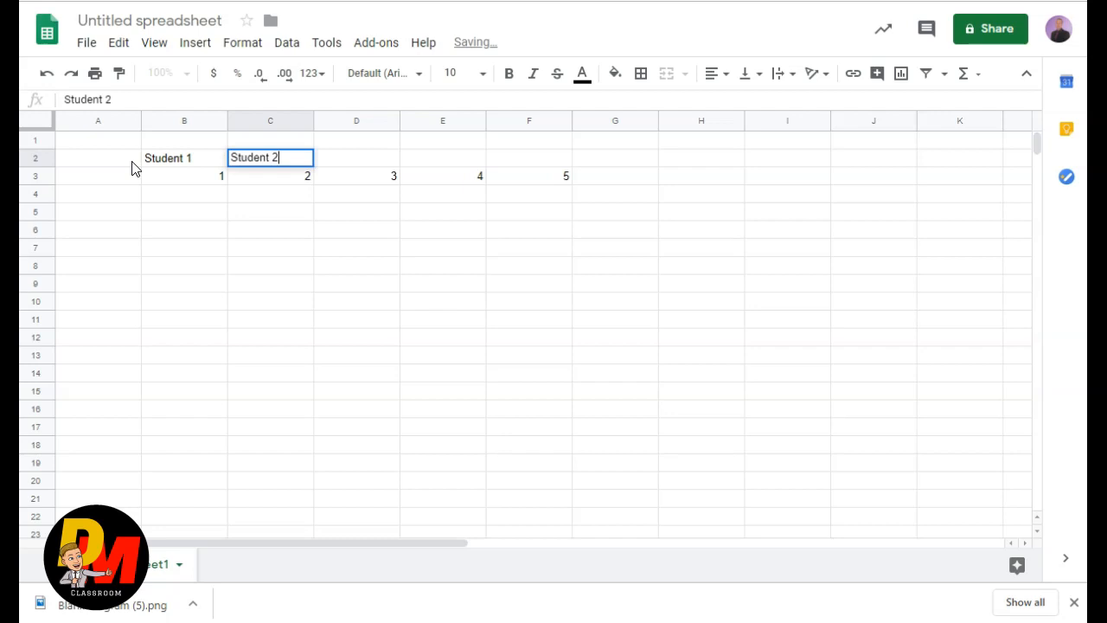
key(Tab)
text(Student )
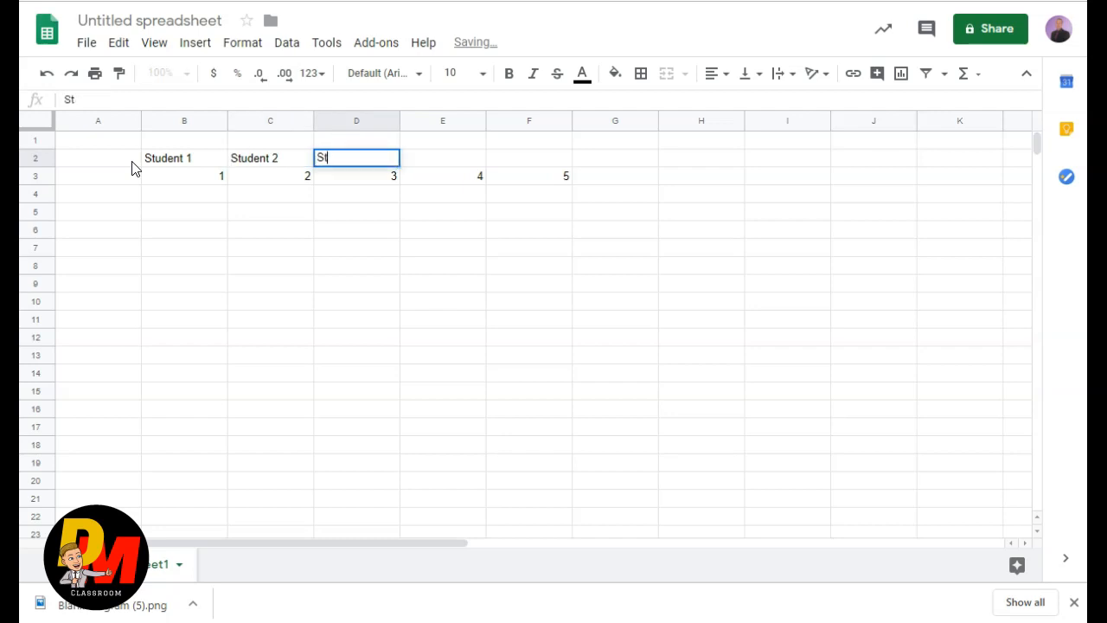
text(3)
key(Tab)
text(Student 4)
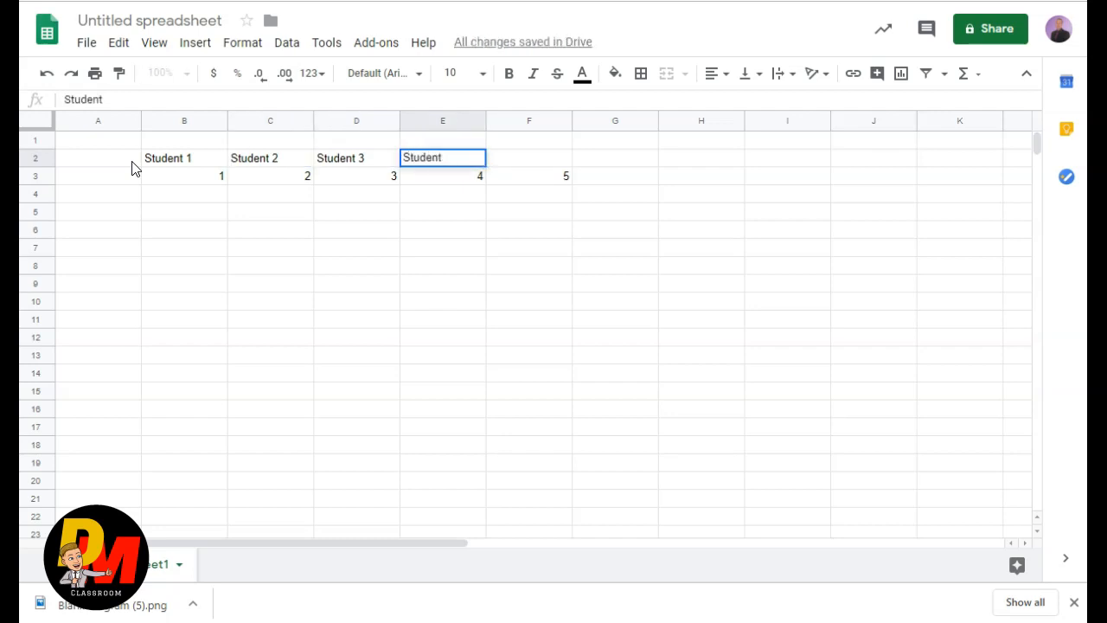
key(Tab)
text(Student 5)
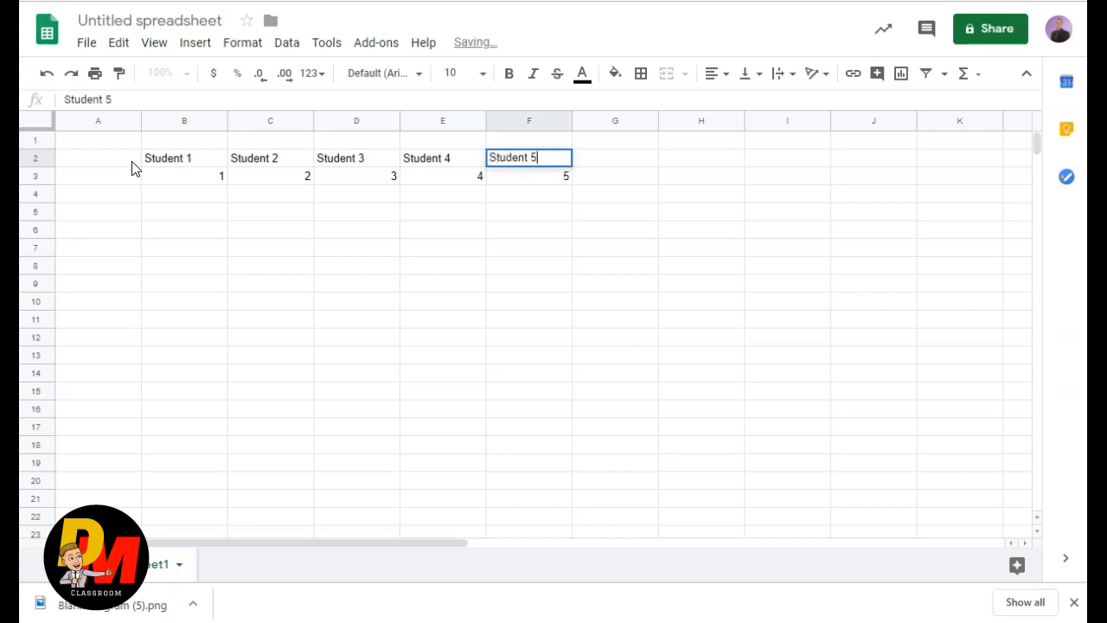
Step: Label the two rows by entering Heading in cell A2 and Data in cell A3
key(Left)
key(Left)
key(Left)
key(Left)
key(Left)
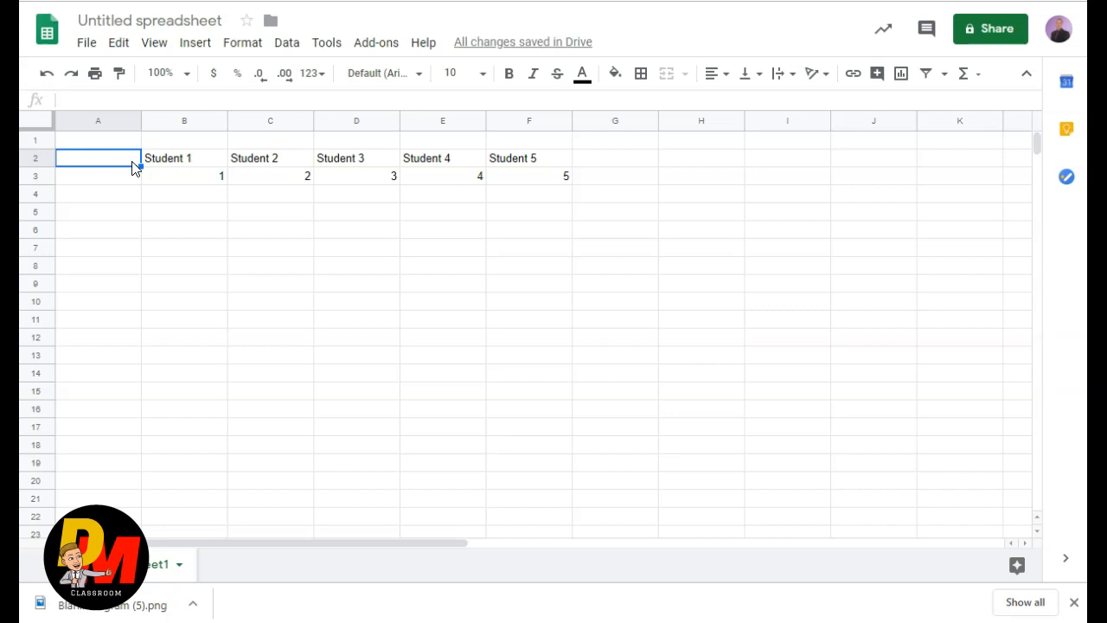
drag(181, 167, 525, 165)
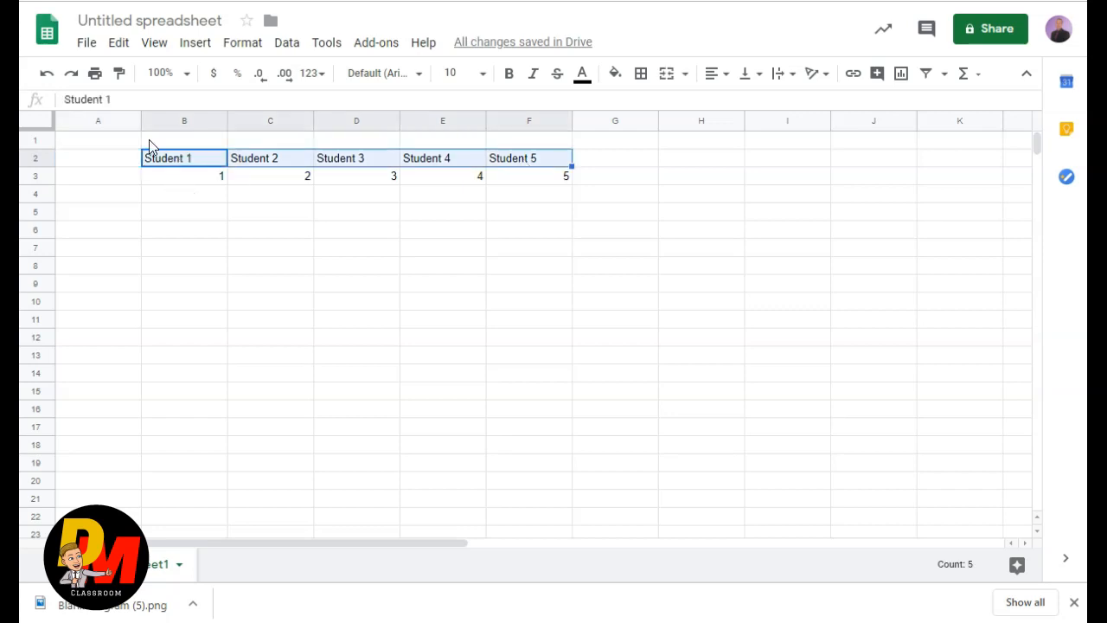
click(119, 164)
text(Heading)
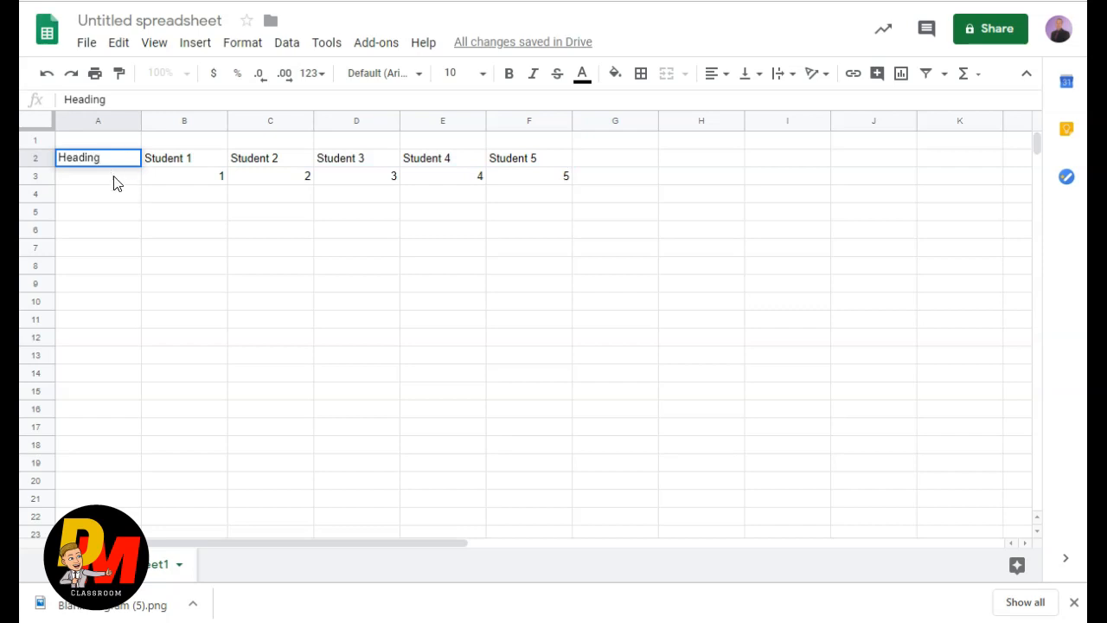
click(114, 177)
text(Data)
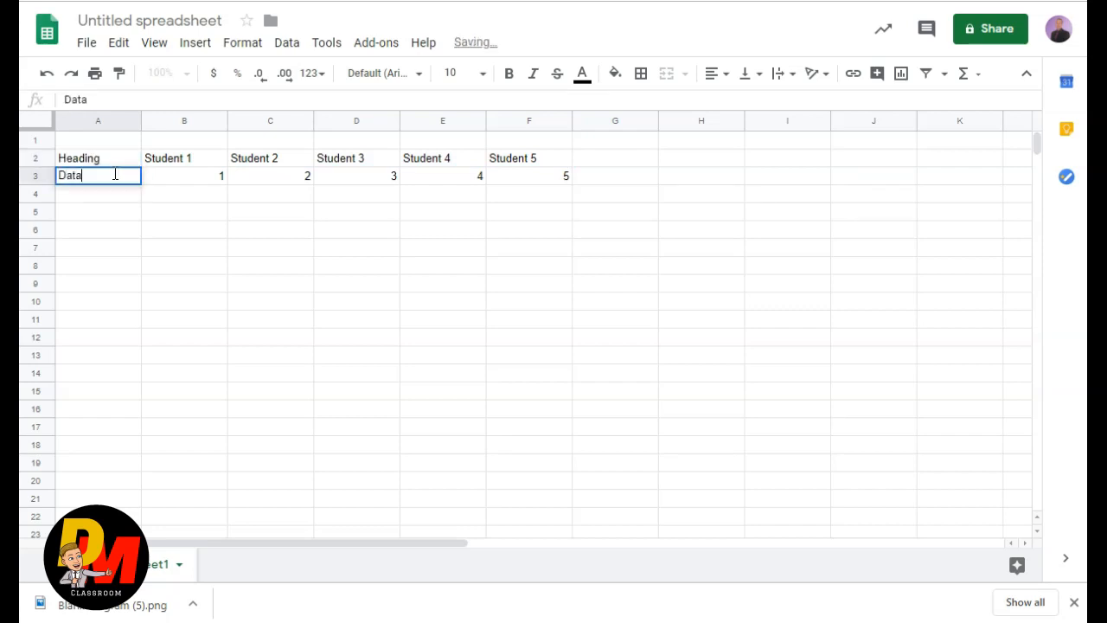
Step: Center the contents of cells B2:F3 horizontally
click(170, 217)
drag(193, 165, 545, 183)
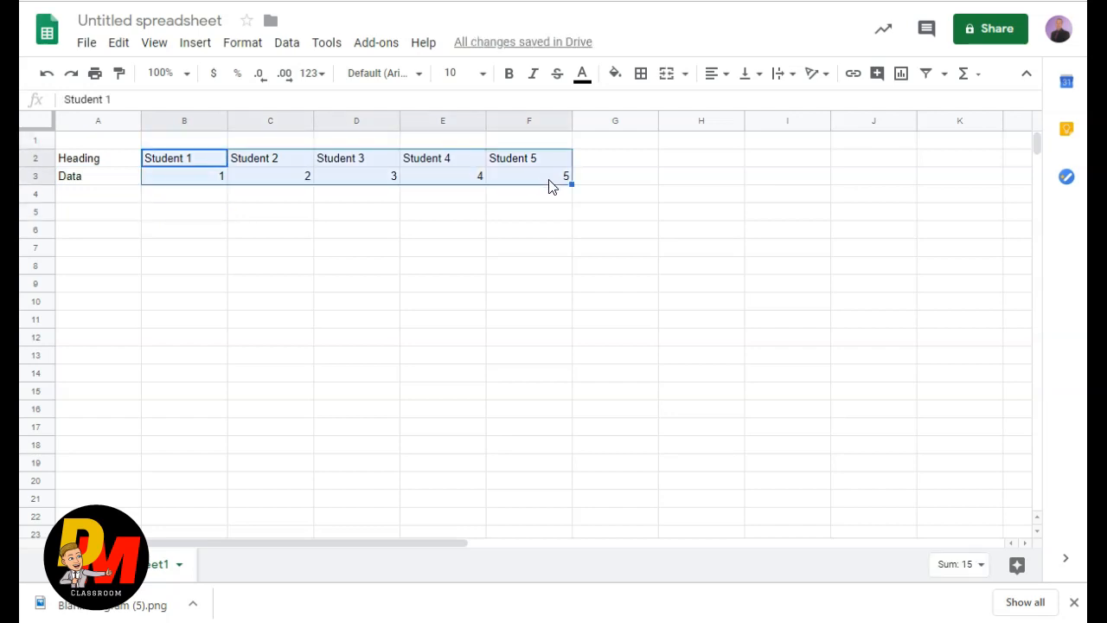
click(726, 78)
click(735, 103)
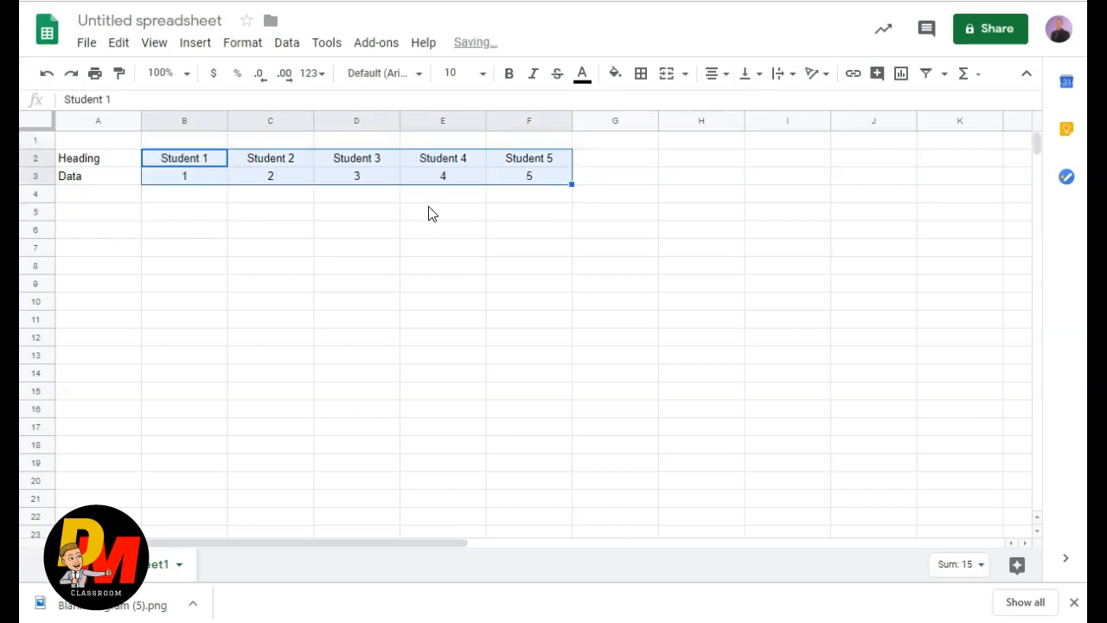
click(428, 208)
click(347, 241)
click(221, 236)
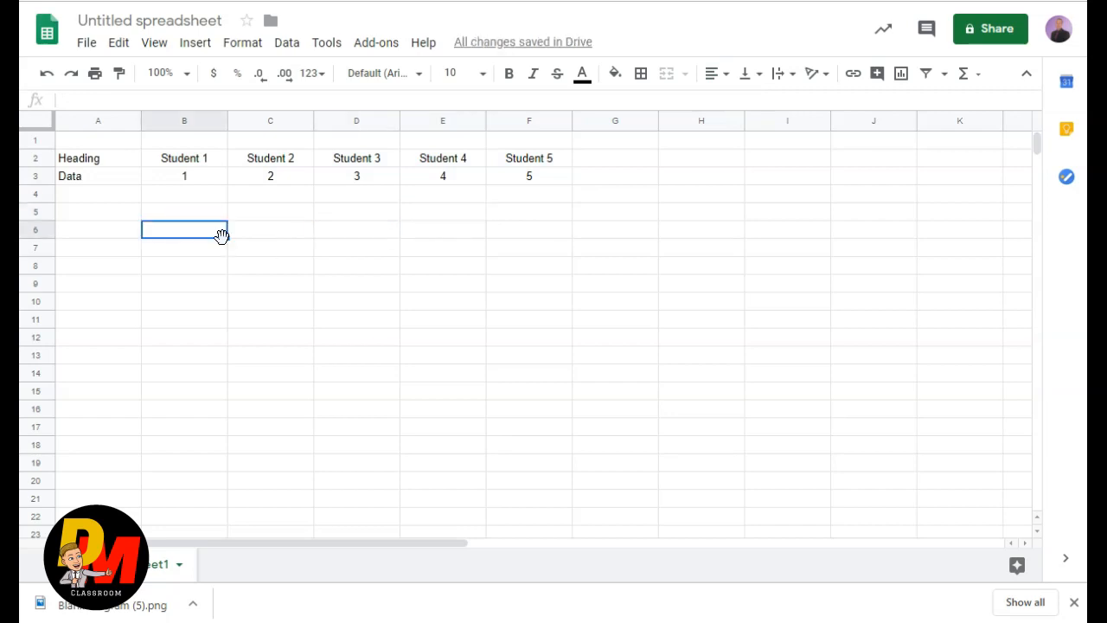
click(199, 205)
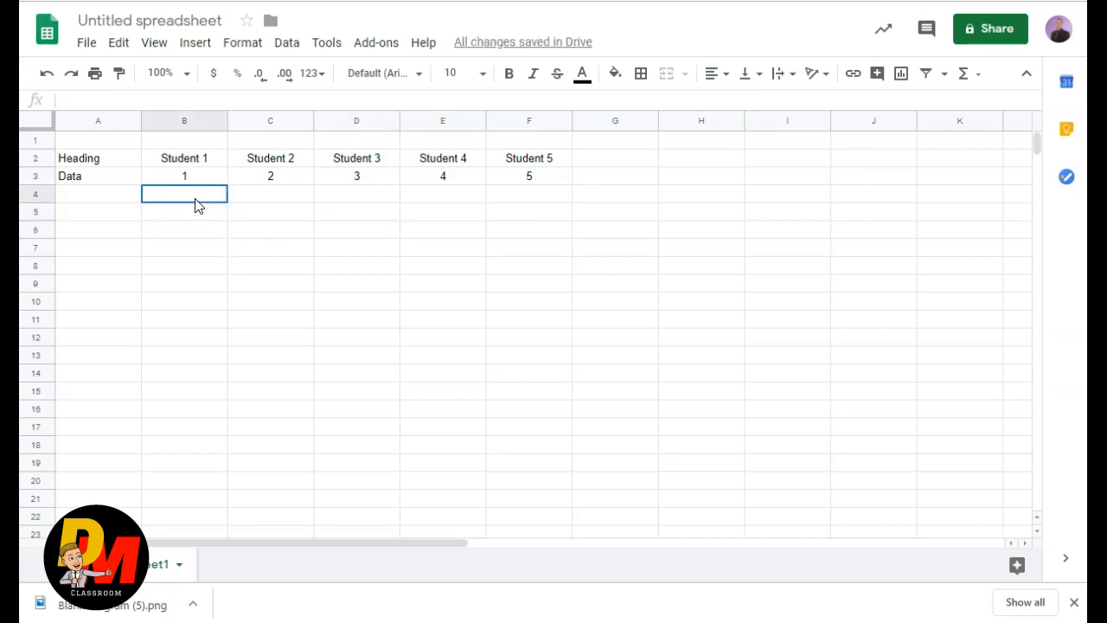
click(100, 204)
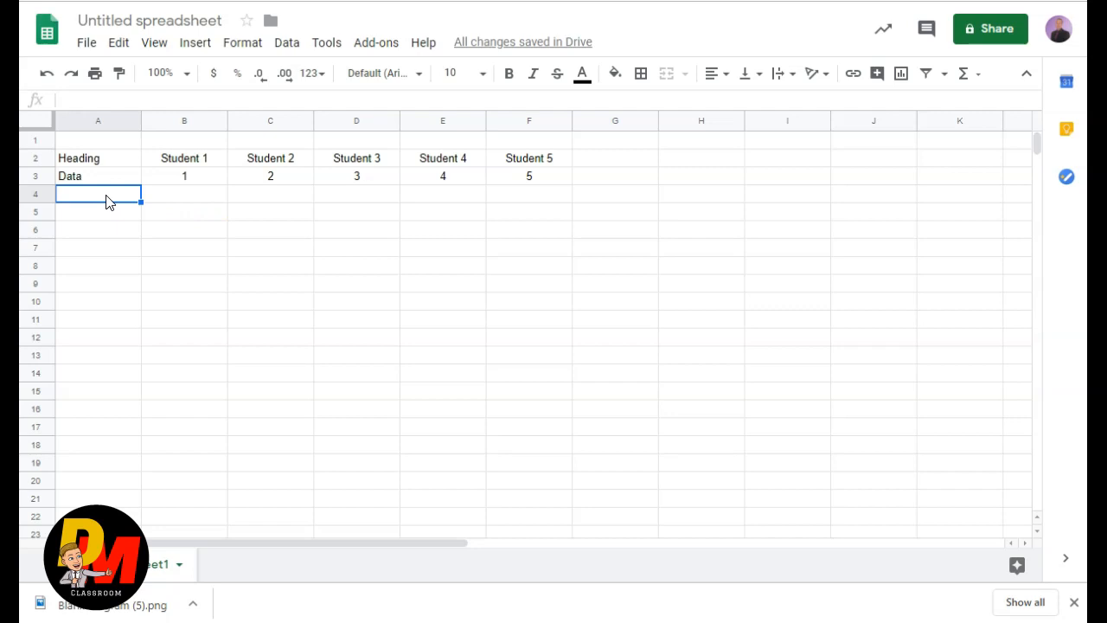
Step: Insert a chart from the student headings and numbers in B2:F3 and move it just below the data rows
click(196, 166)
drag(196, 165, 521, 181)
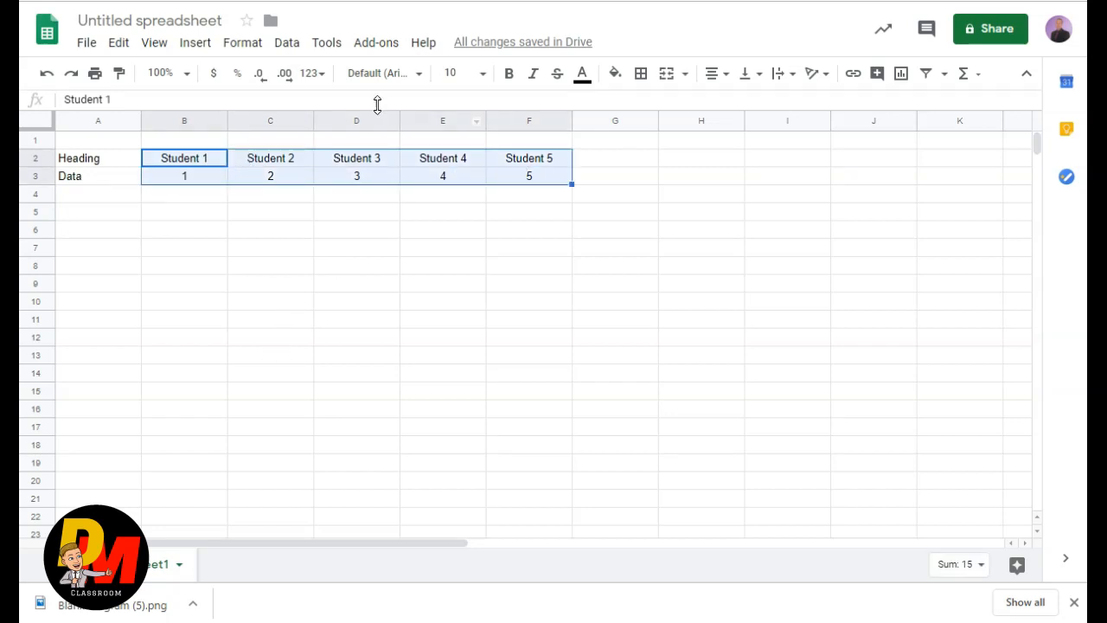
click(197, 45)
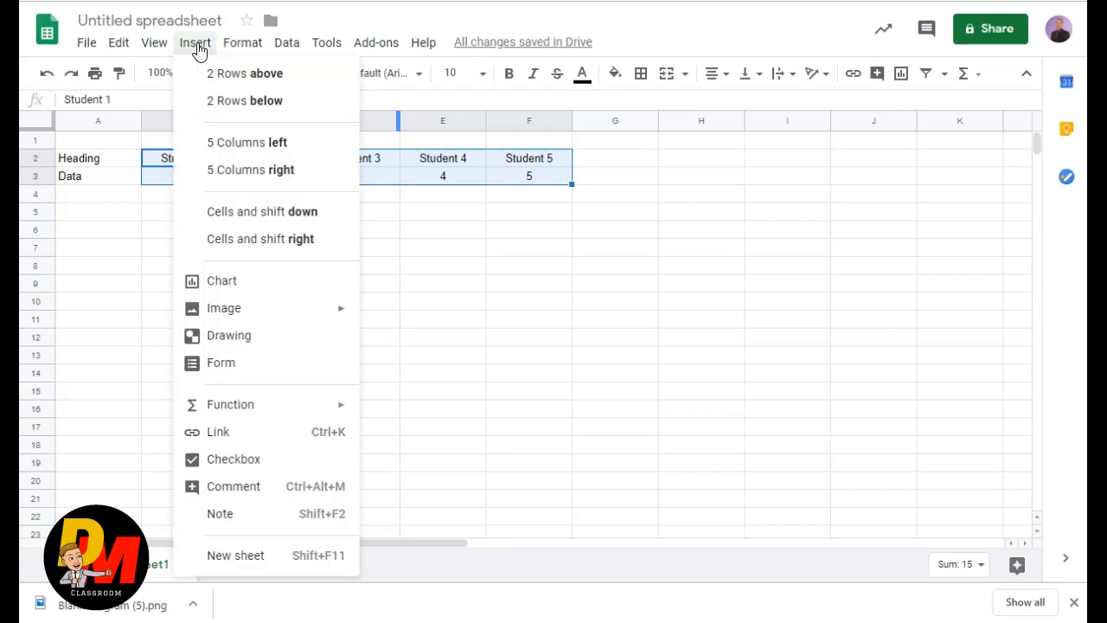
click(248, 292)
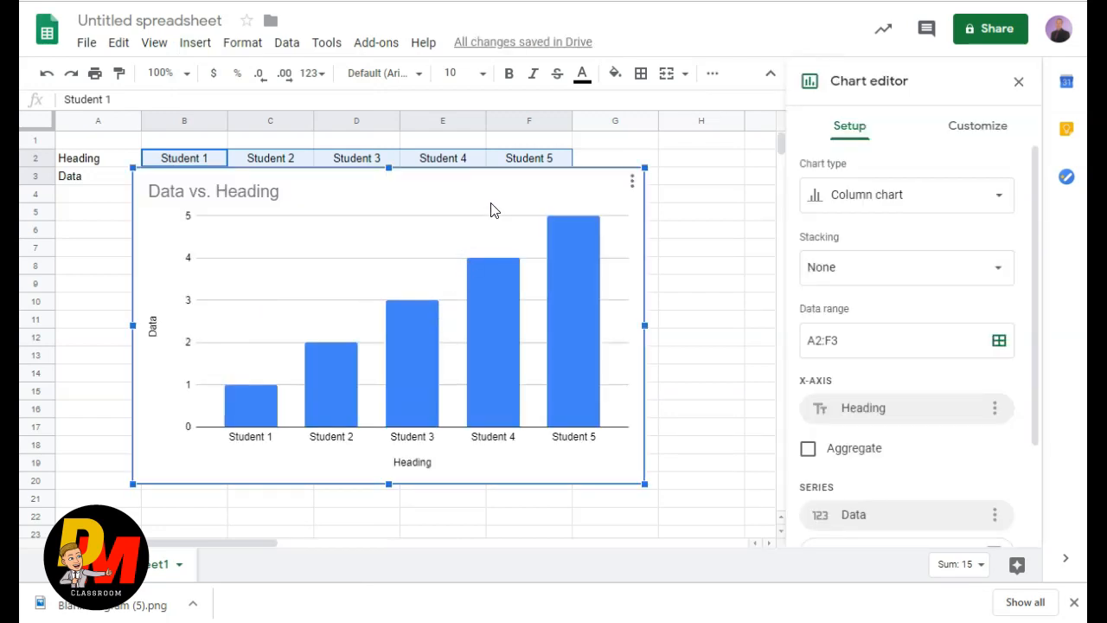
drag(494, 198, 486, 223)
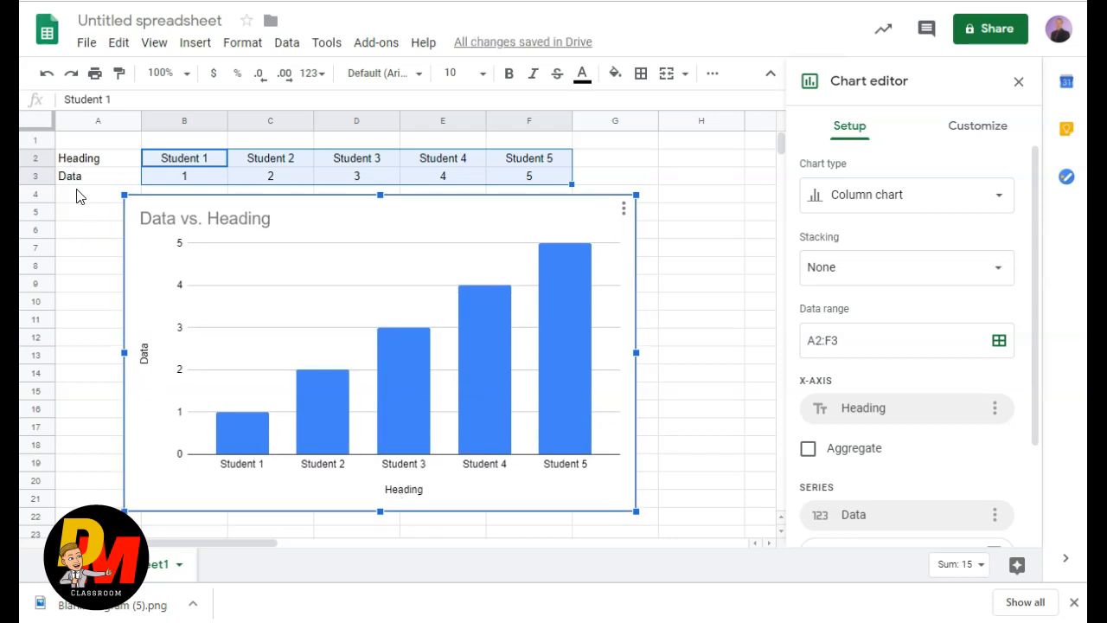
Step: Try the bar chart and line chart types on the inserted chart
mouse_move(570, 295)
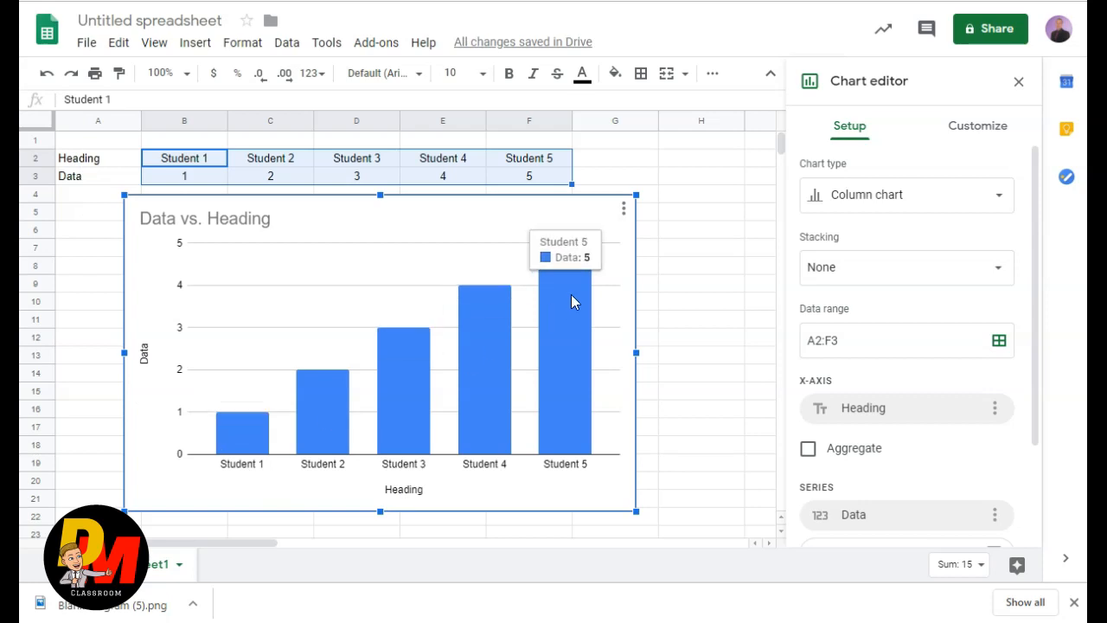
click(861, 198)
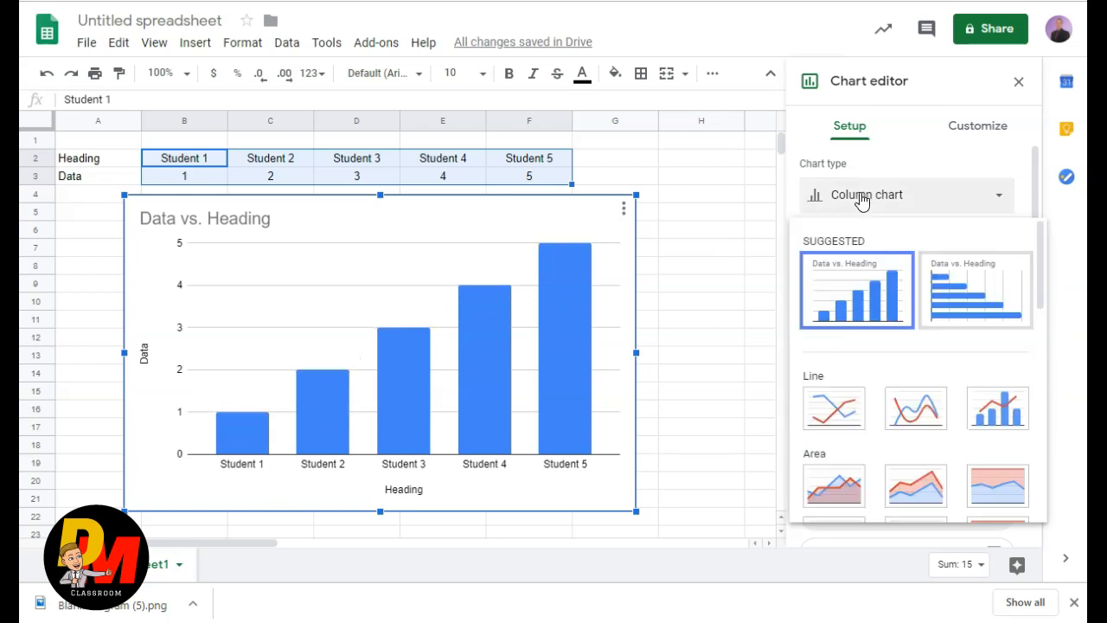
click(974, 303)
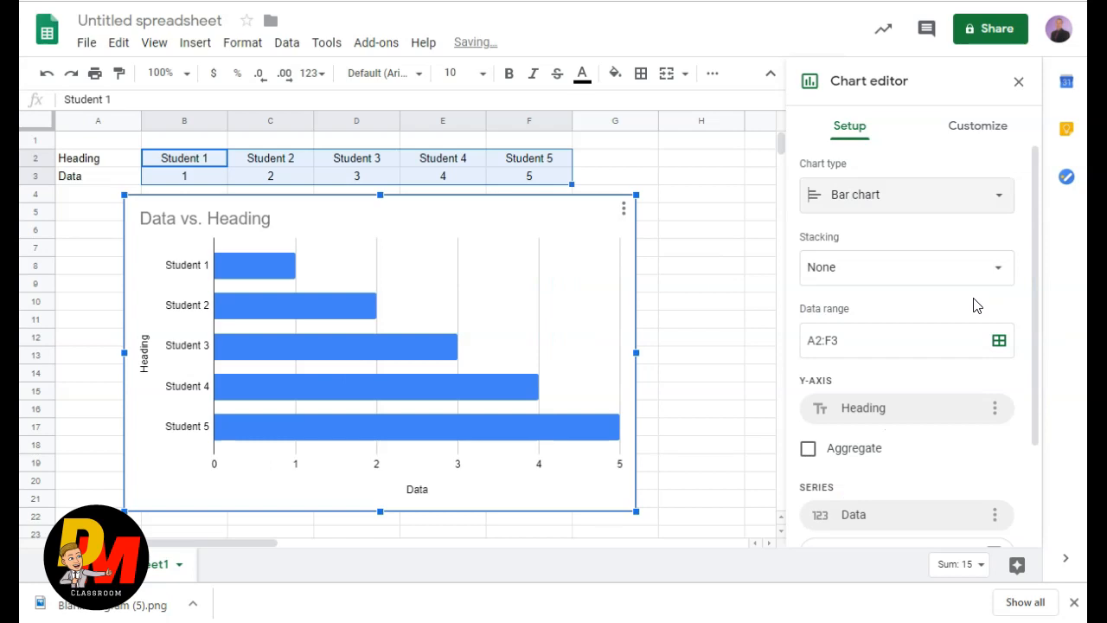
click(902, 197)
click(848, 412)
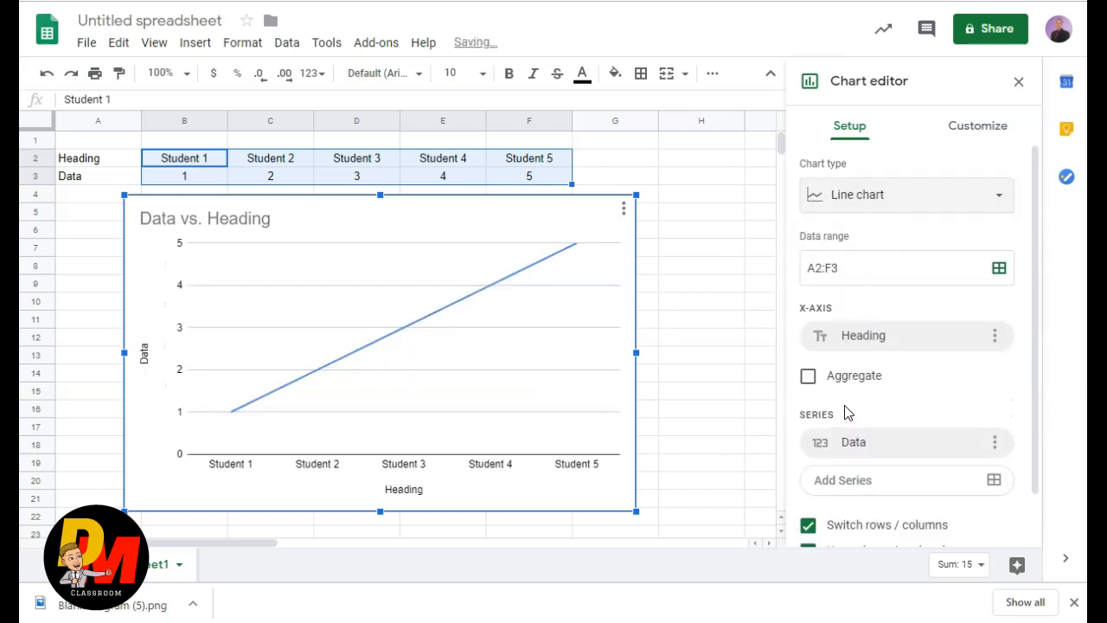
Step: Change the chart type to a stacked column chart
click(919, 200)
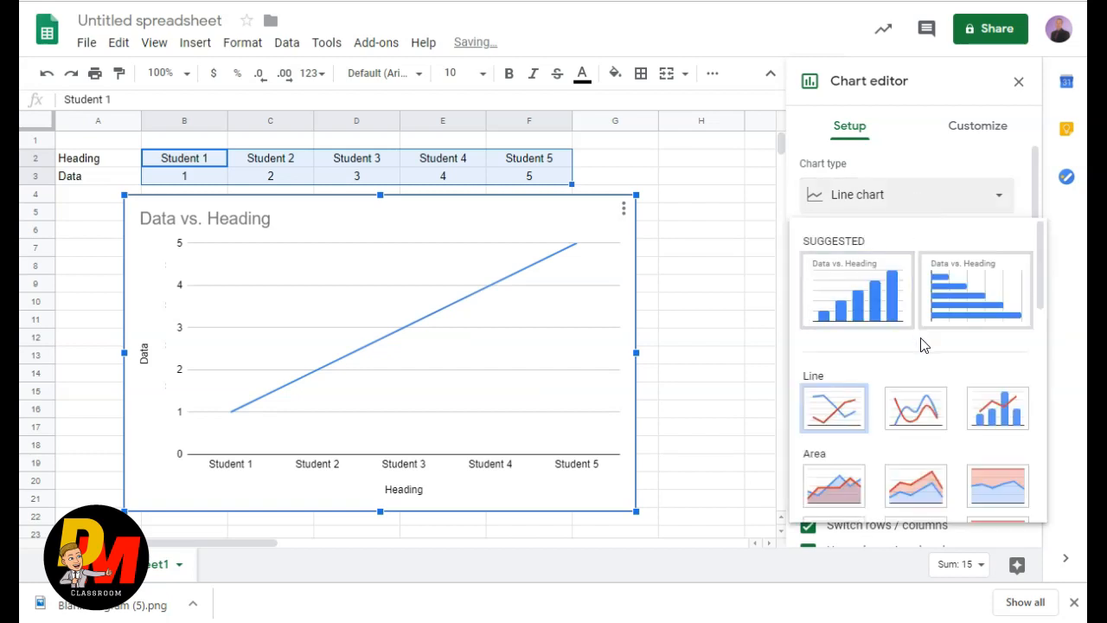
scroll(922, 344, down, 3)
click(919, 363)
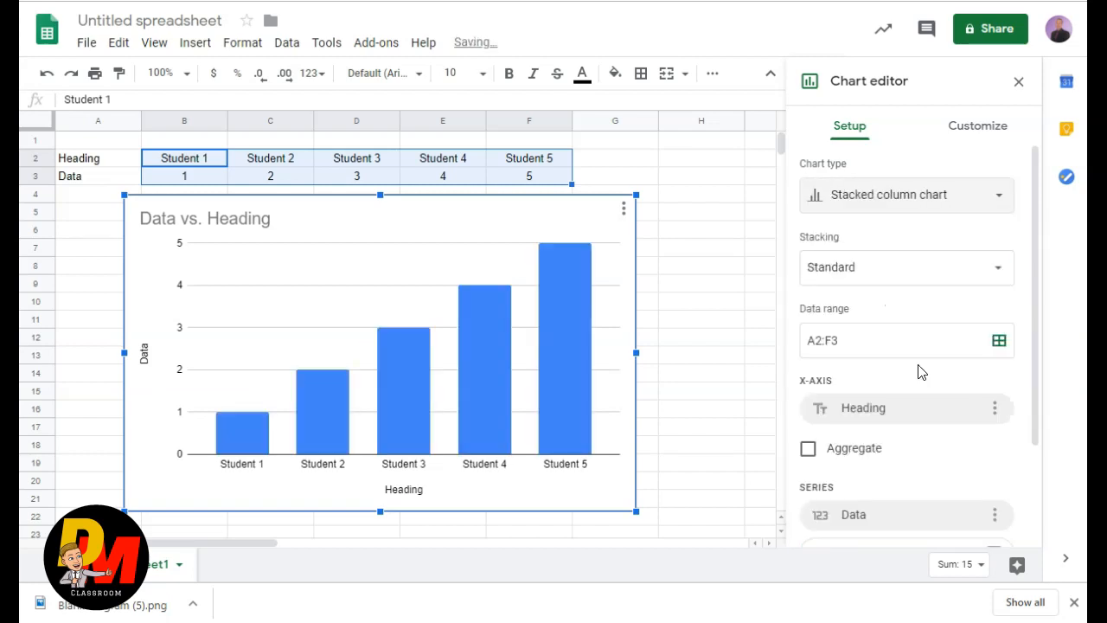
Step: Try the pie chart type on the chart
click(932, 200)
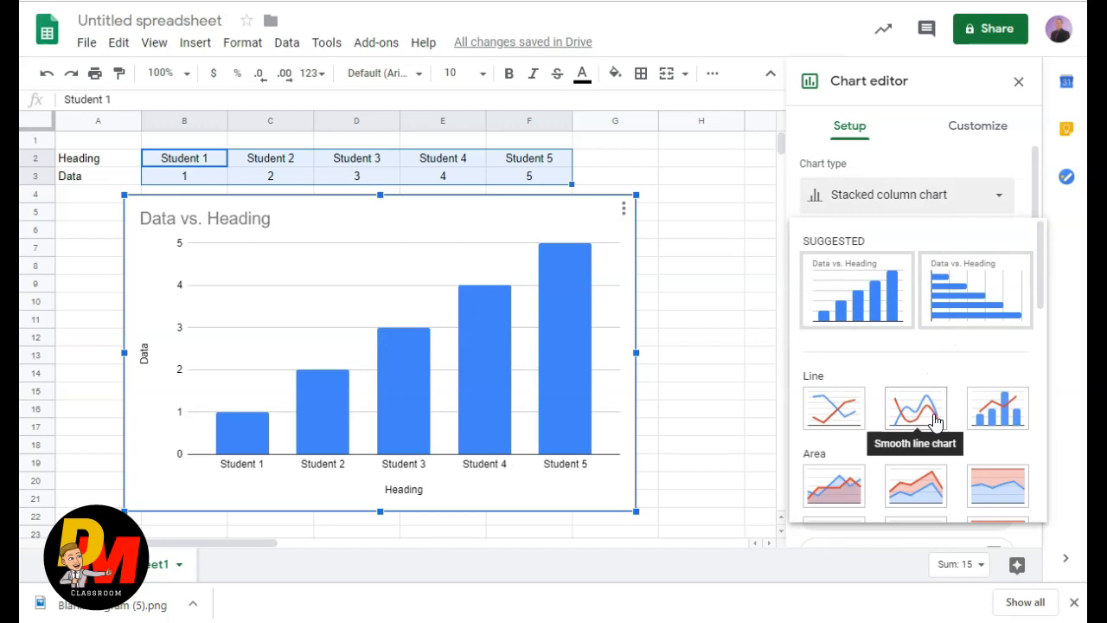
scroll(934, 421, down, 3)
scroll(934, 421, down, 1)
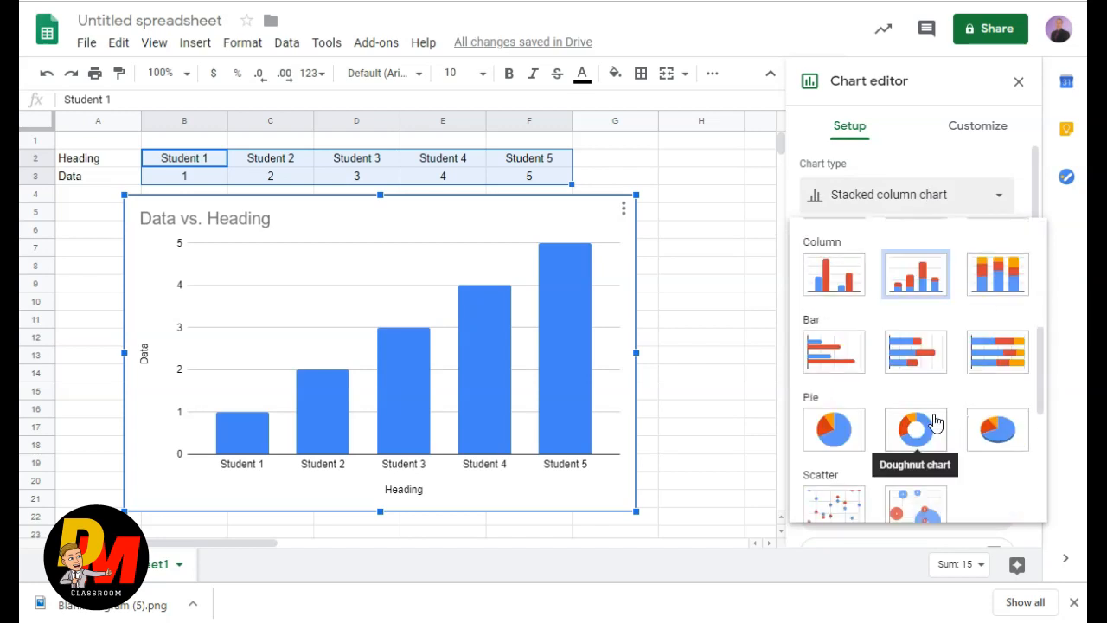
click(851, 421)
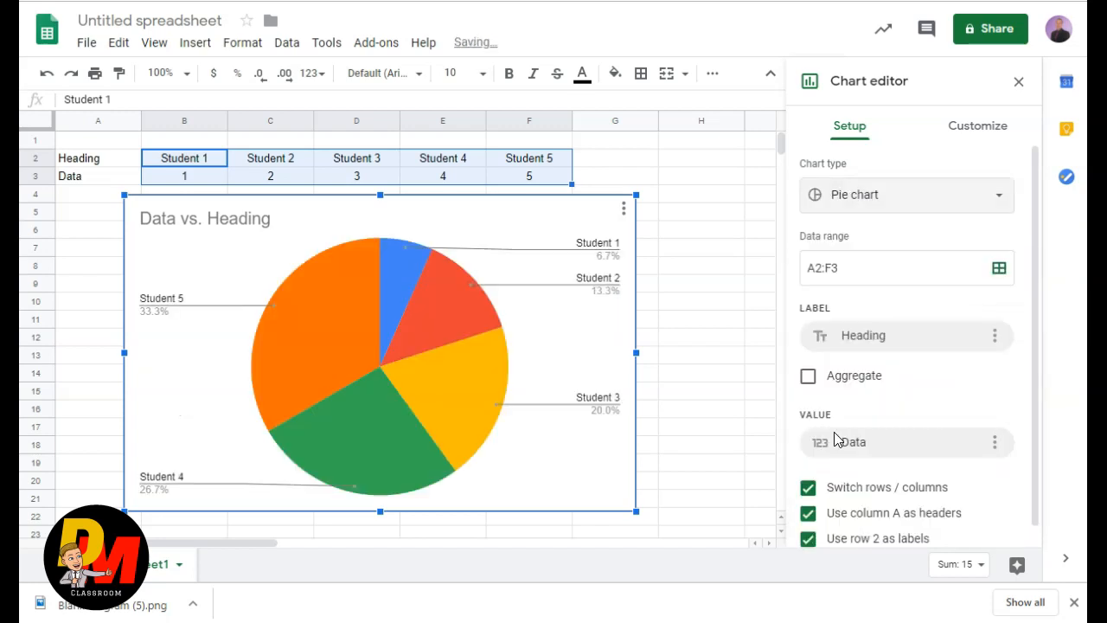
Step: Change the chart type to the suggested column chart and look through its setup options
click(998, 198)
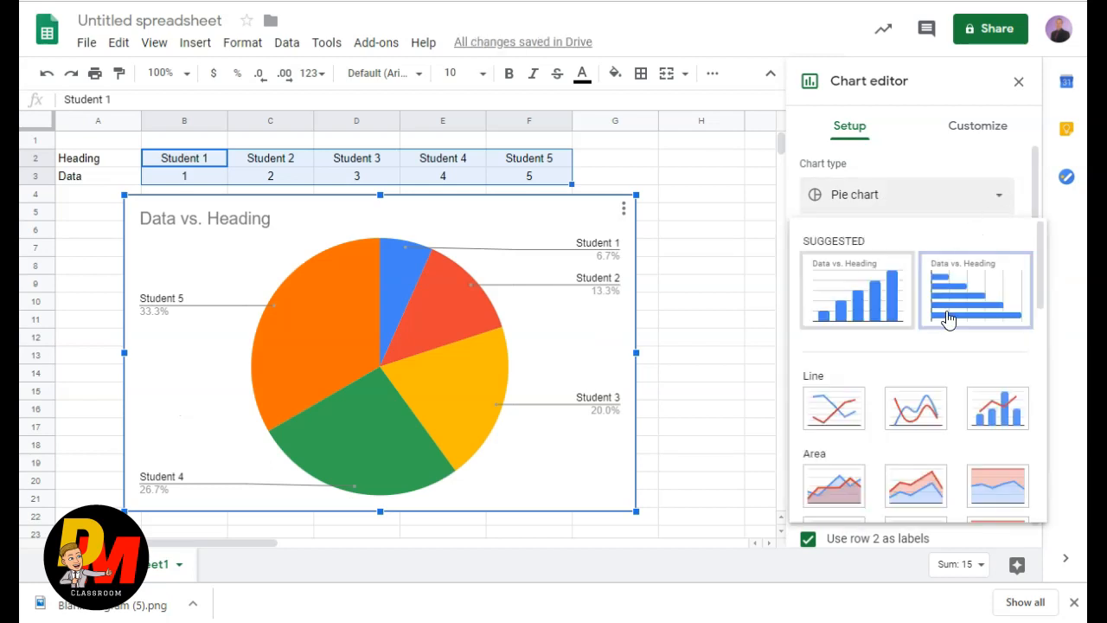
click(840, 307)
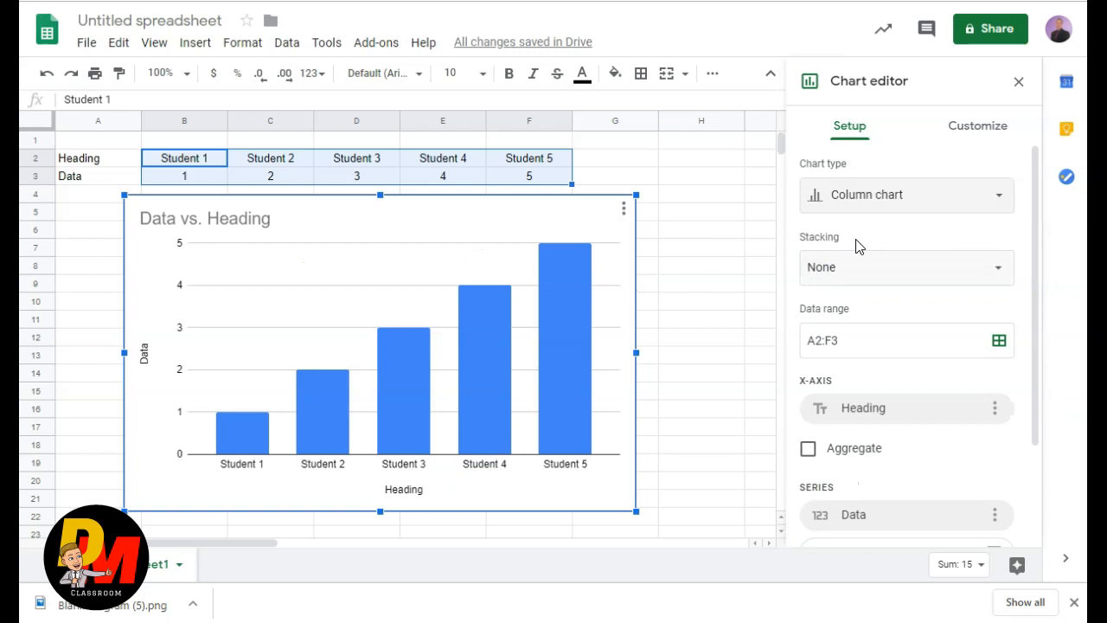
scroll(900, 275, down, 3)
scroll(899, 272, up, 2)
scroll(895, 276, down, 2)
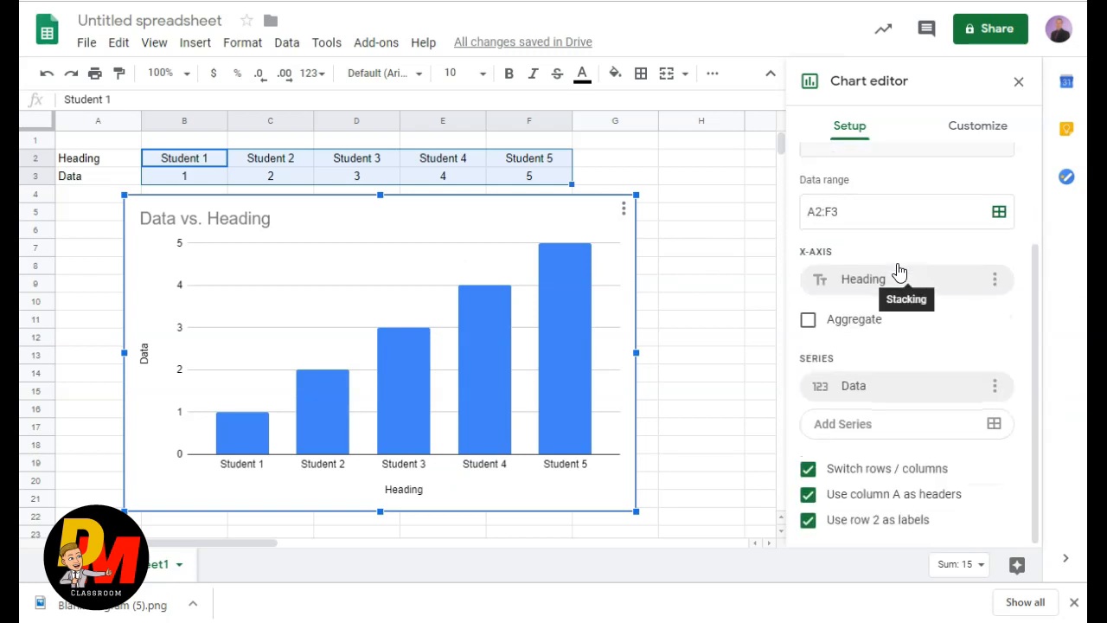
scroll(900, 271, up, 3)
Step: Open the chart's customization options and its title for editing, and leave them without making a change
click(974, 130)
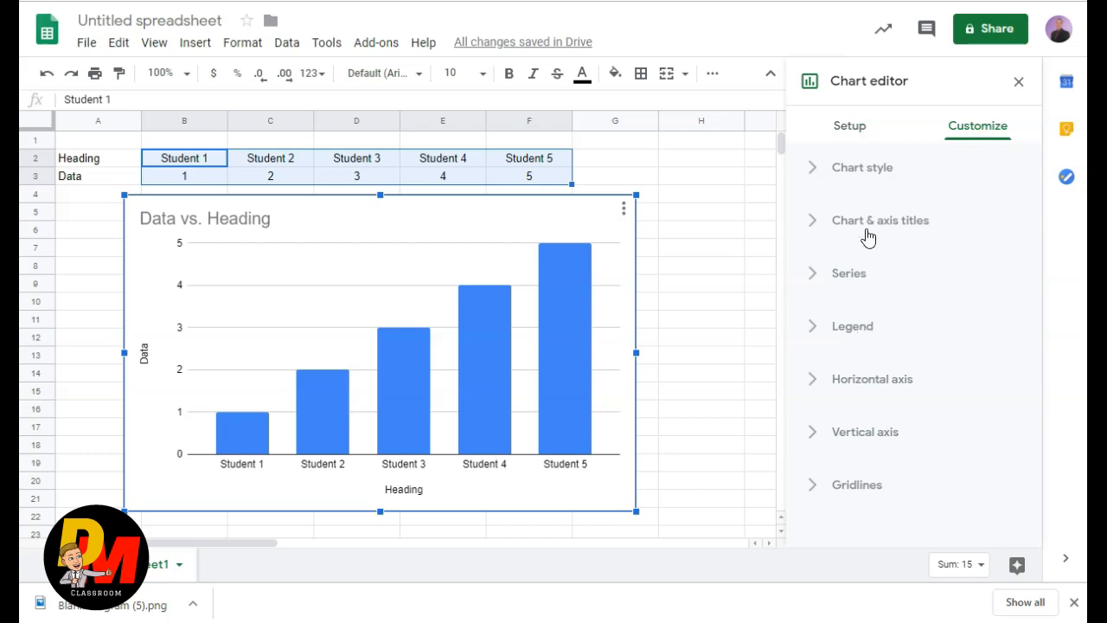
double_click(248, 221)
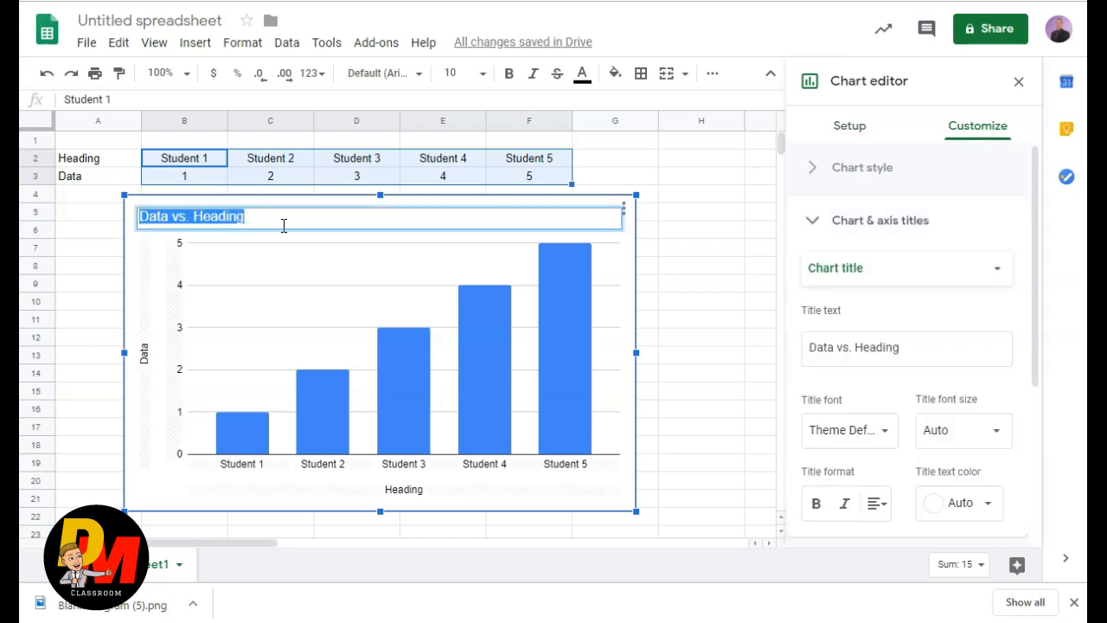
click(673, 270)
Step: Change the color of the chart's Data series columns to red
click(575, 322)
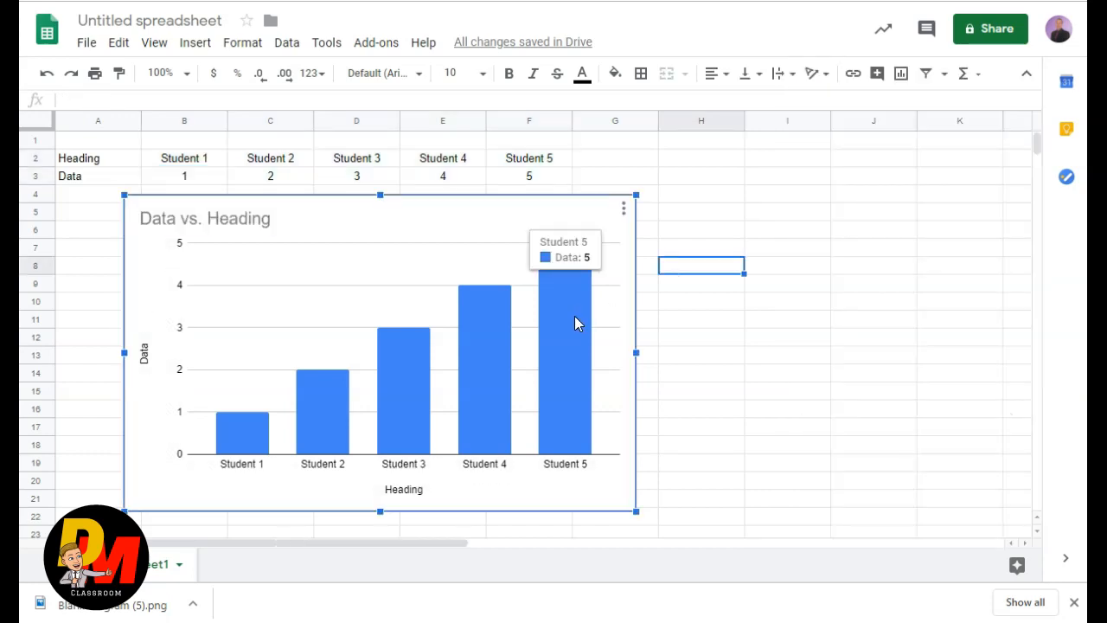
double_click(575, 322)
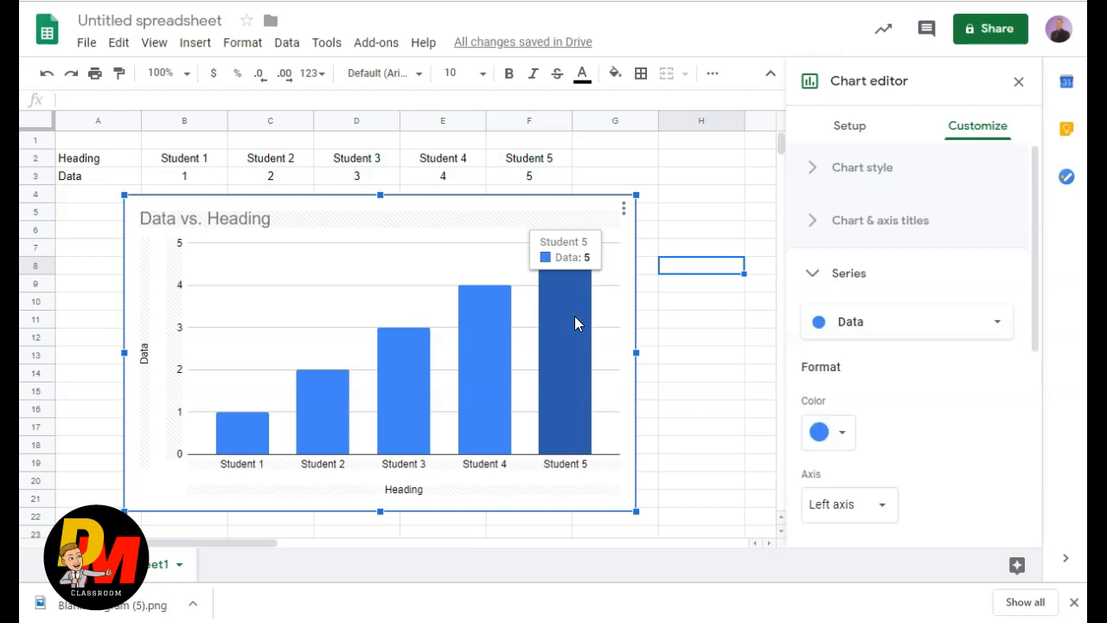
click(843, 433)
click(838, 184)
click(711, 361)
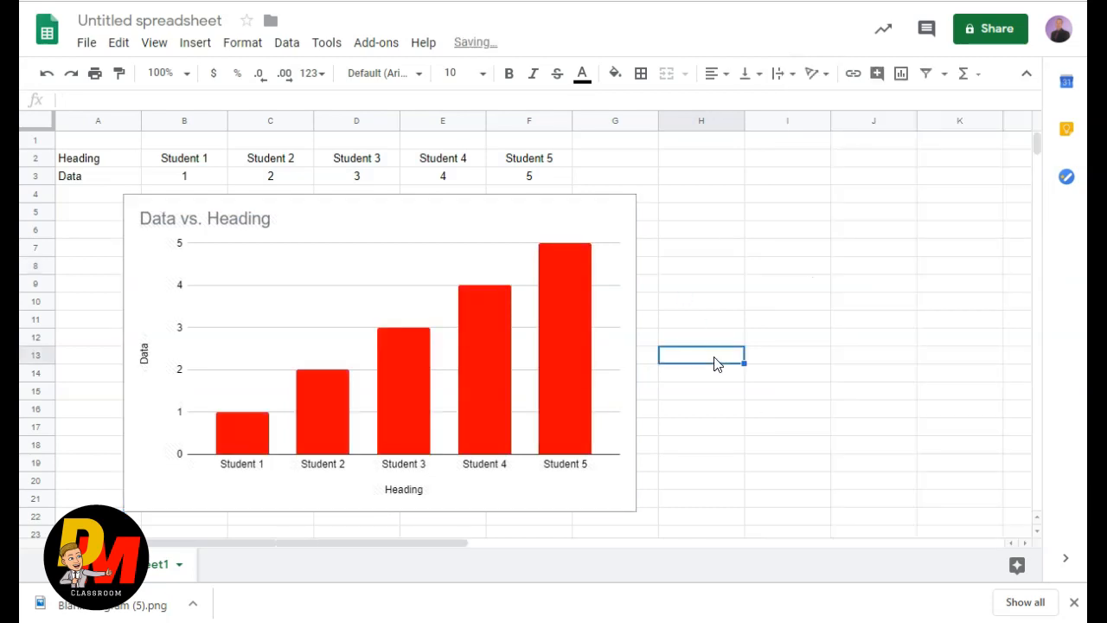
Step: Switch to the Government site in Google Sites and look at its Public Polling section
click(501, 220)
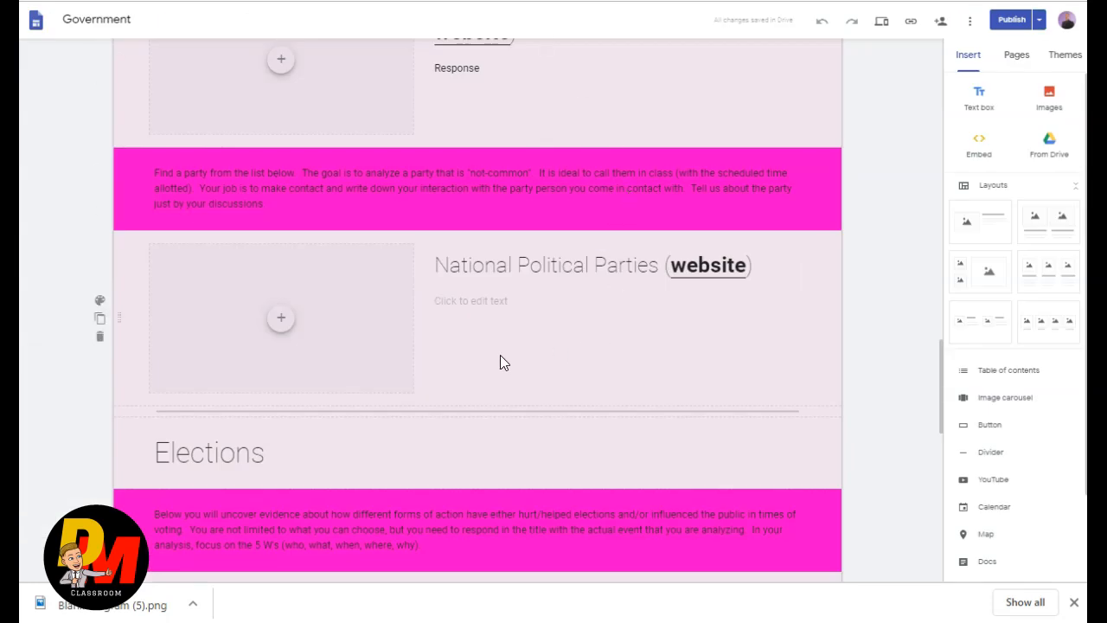
scroll(494, 362, down, 10)
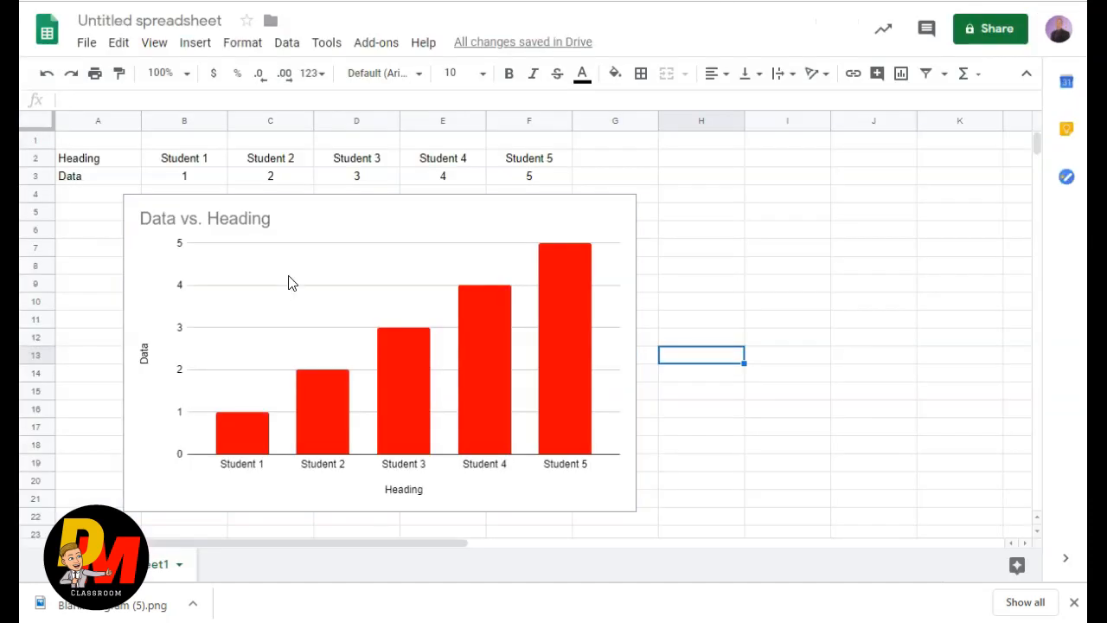
Step: Return to the Google Sheets spreadsheet, open the chart editor for the column chart and close it again
click(329, 216)
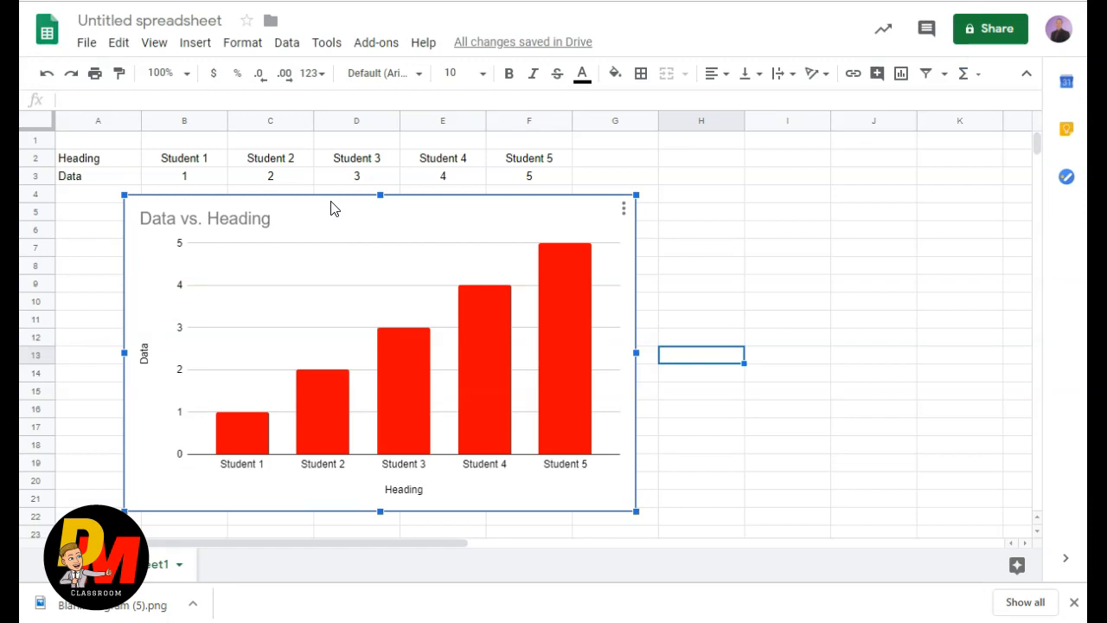
mouse_move(556, 362)
click(623, 210)
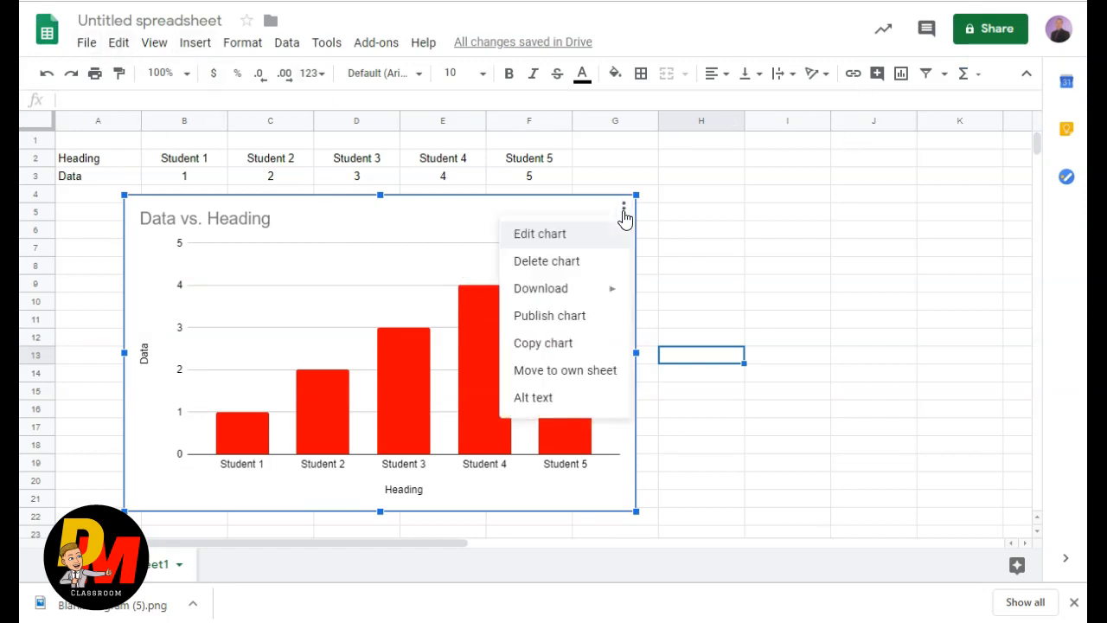
click(543, 230)
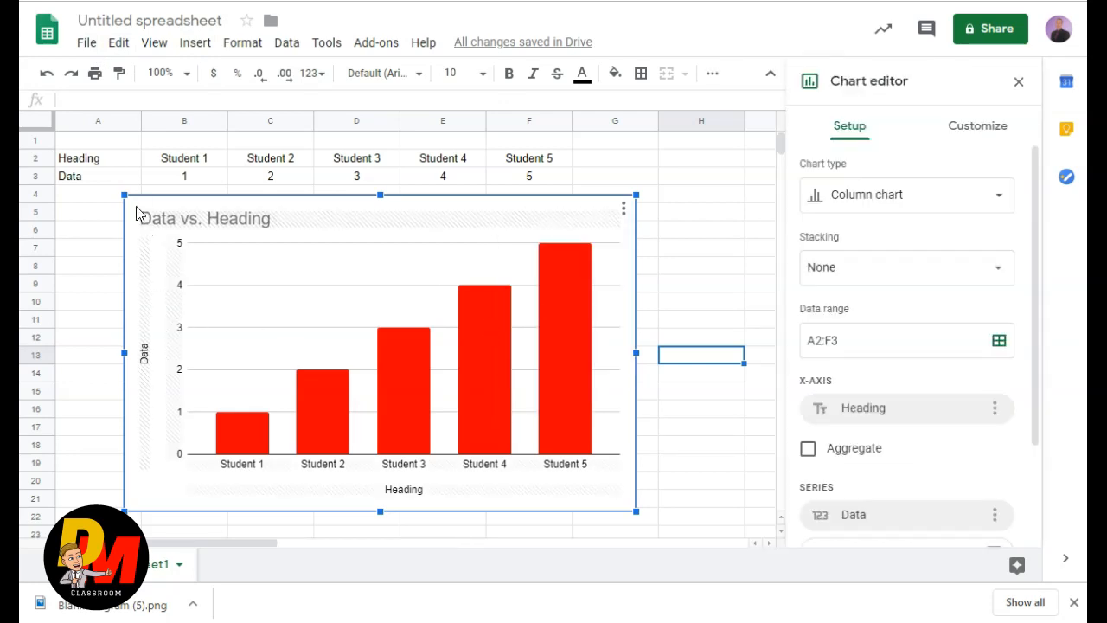
click(664, 434)
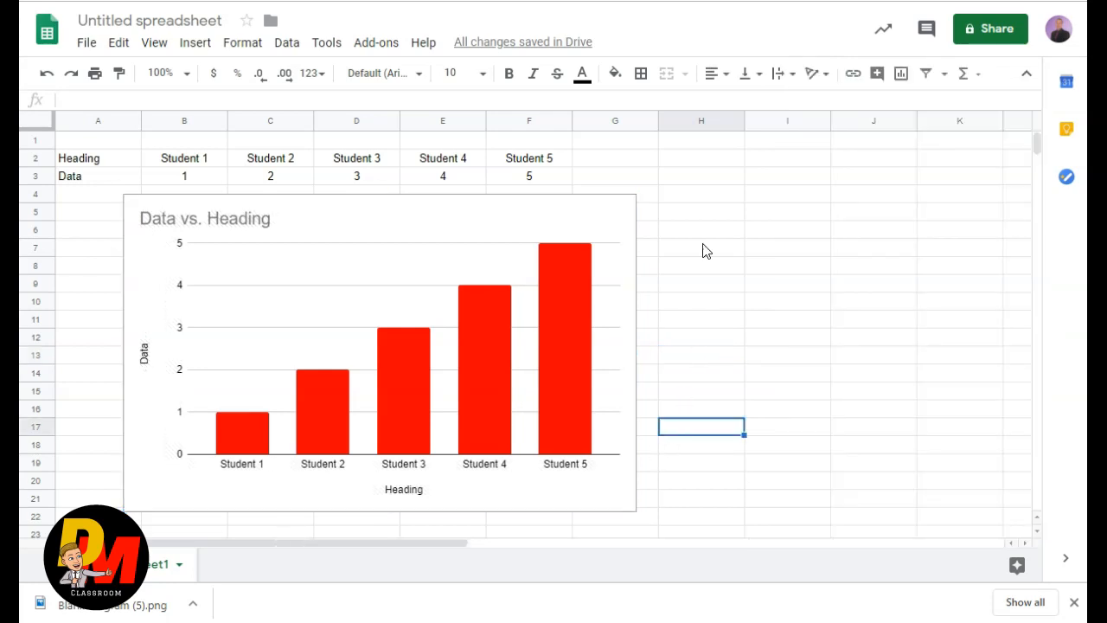
Step: Download the column chart as a PNG image
click(583, 217)
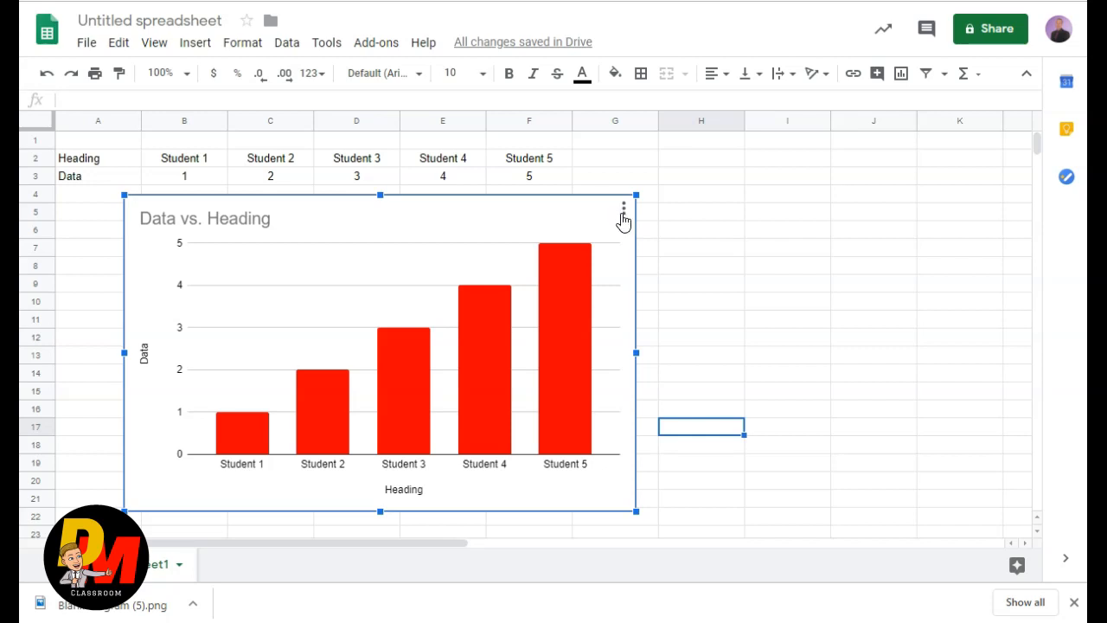
click(699, 210)
click(590, 215)
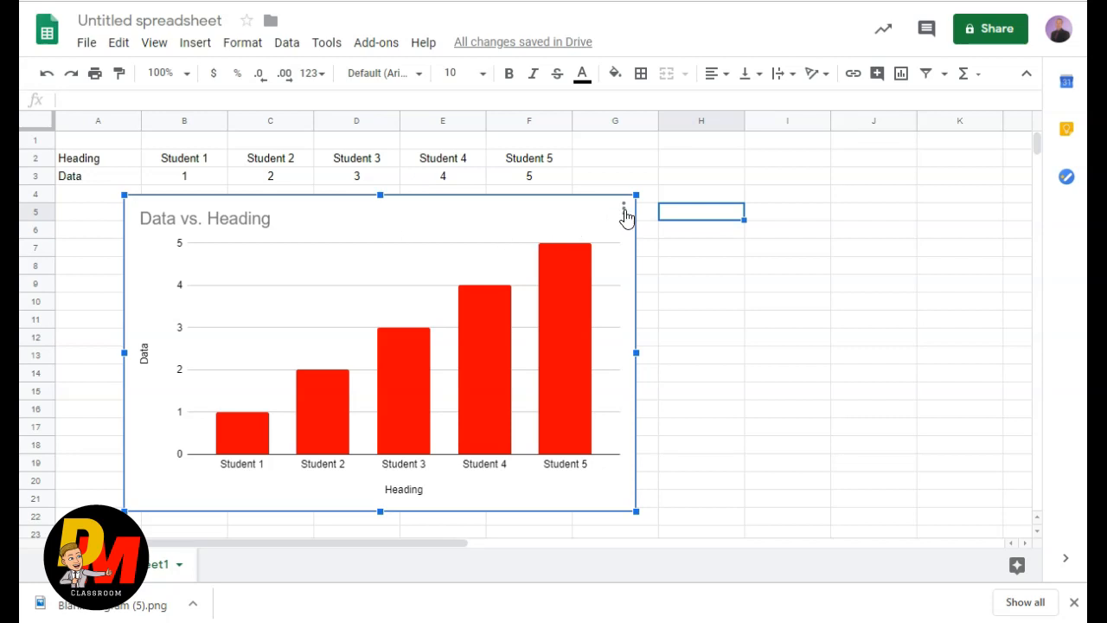
click(624, 212)
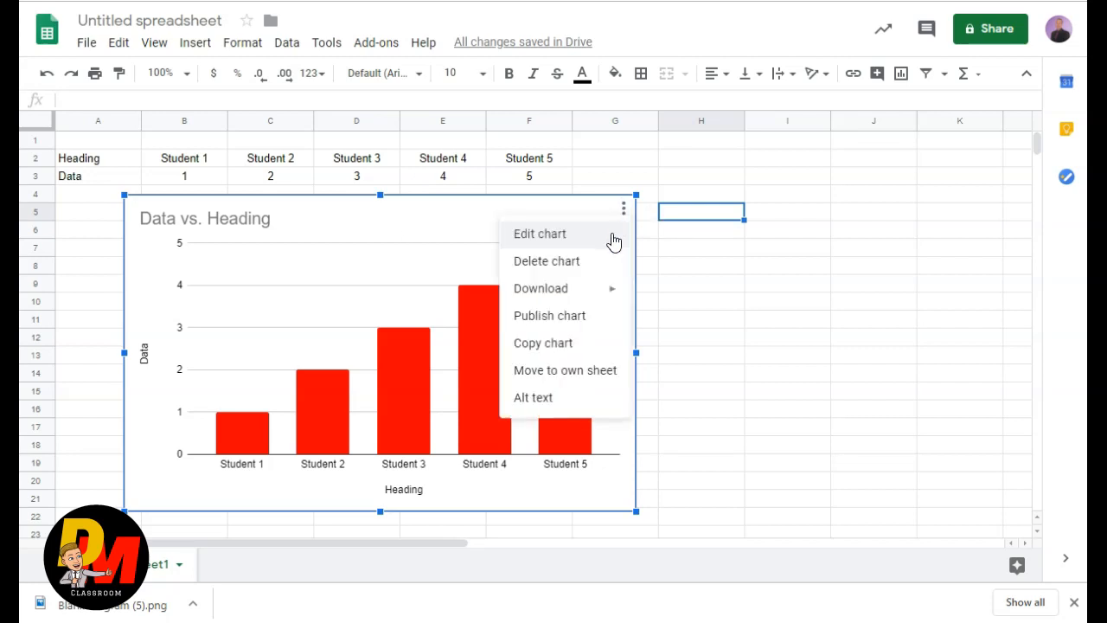
mouse_move(602, 293)
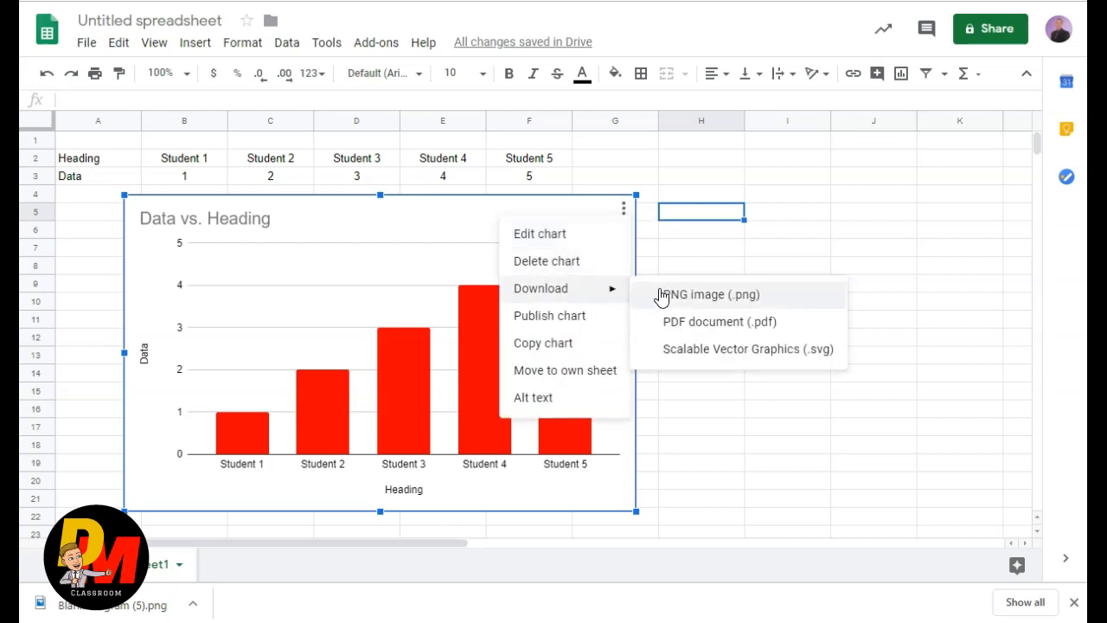
click(665, 299)
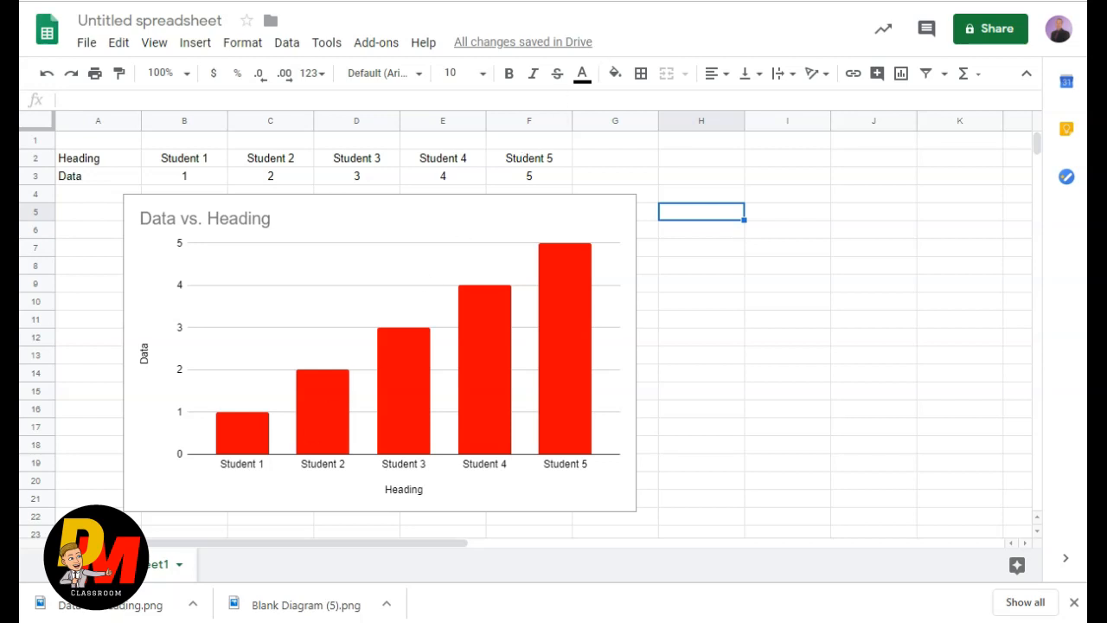
Step: Switch to Google Drive and upload the Data vs. Heading image from the Downloads folder to My Drive
key(ctrl+Tab)
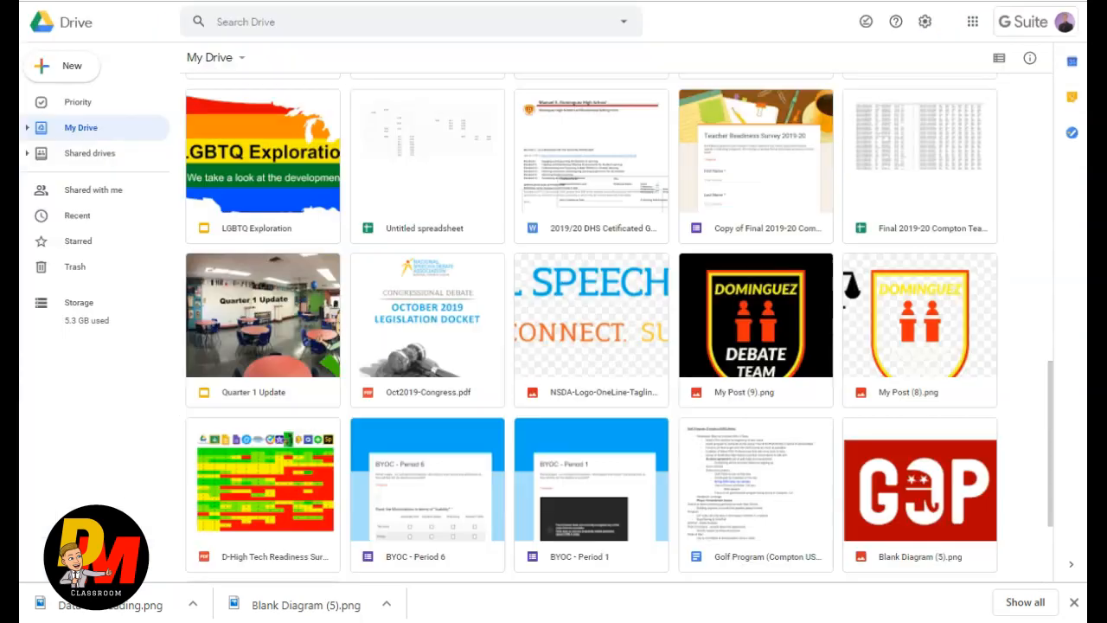
scroll(350, 336, up, 10)
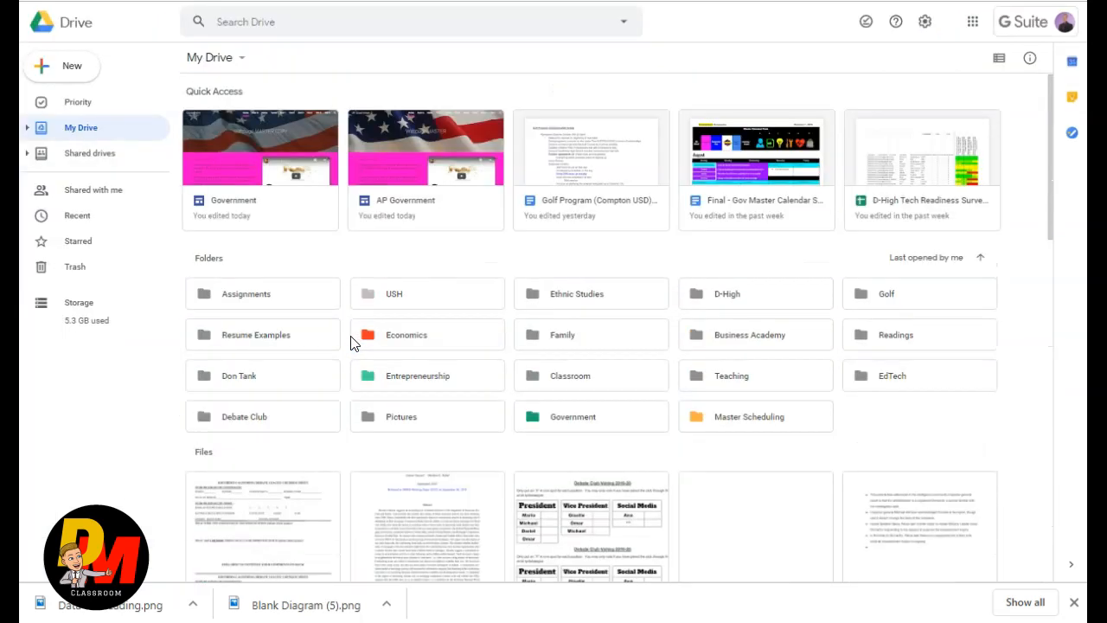
click(71, 72)
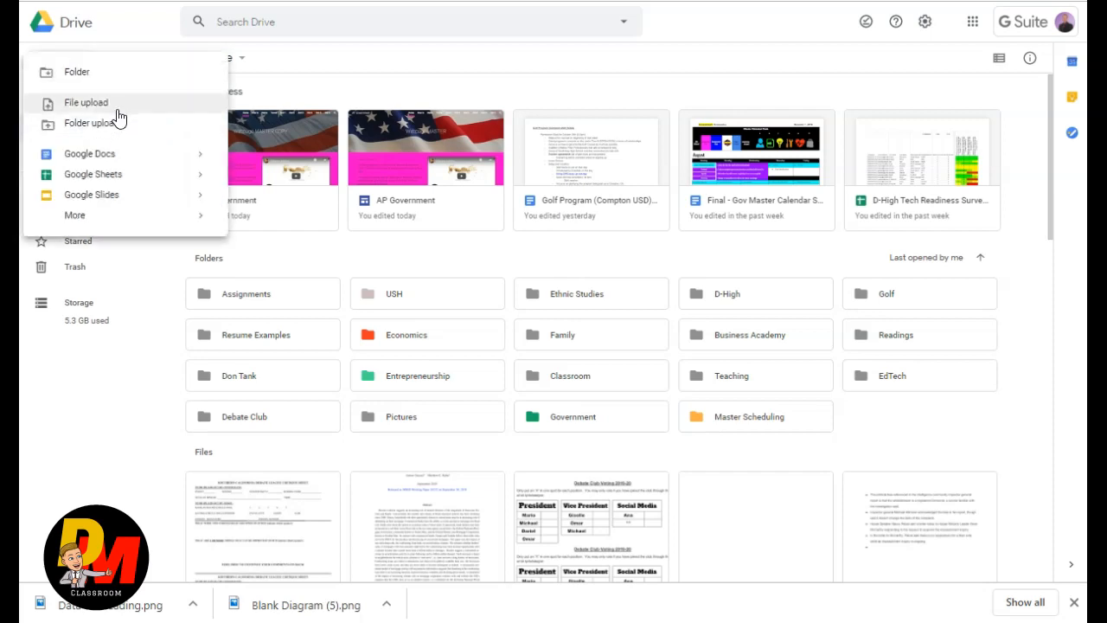
click(118, 104)
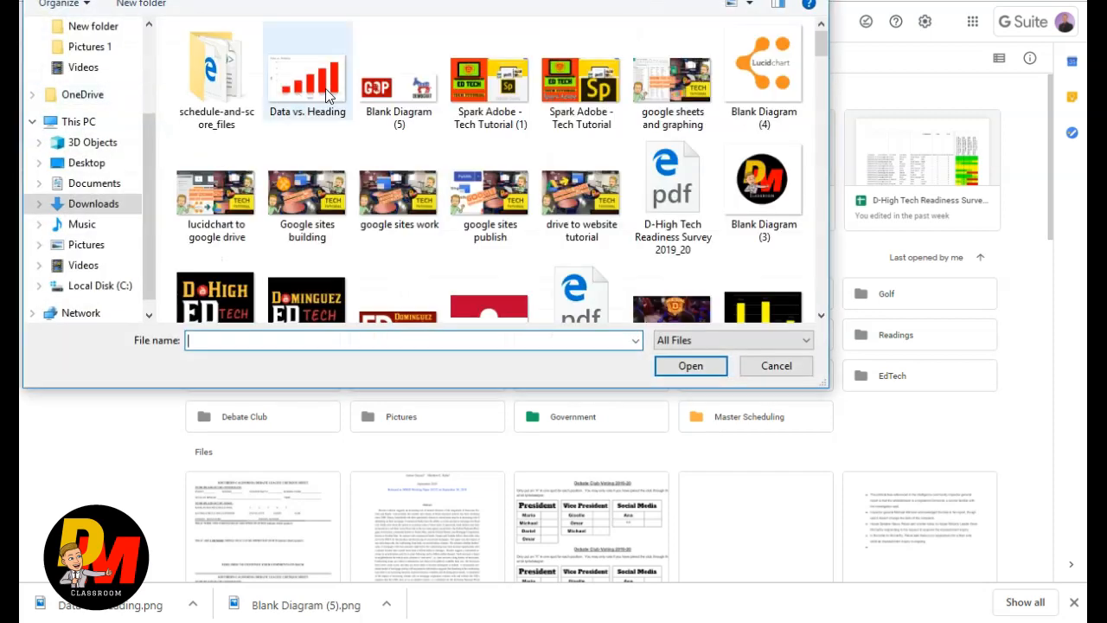
click(309, 91)
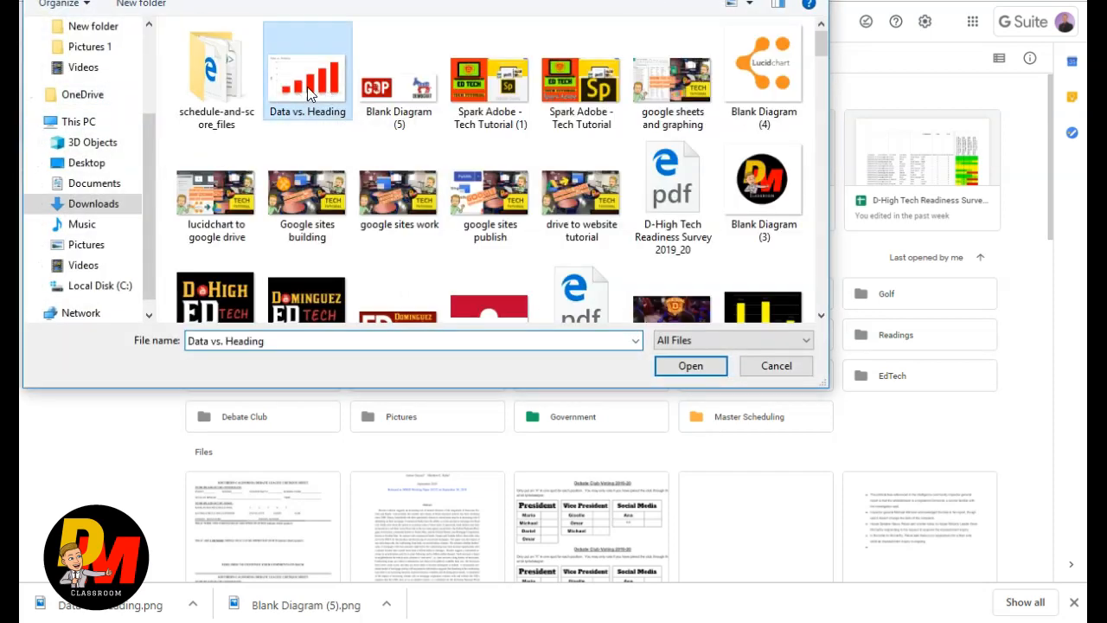
click(690, 366)
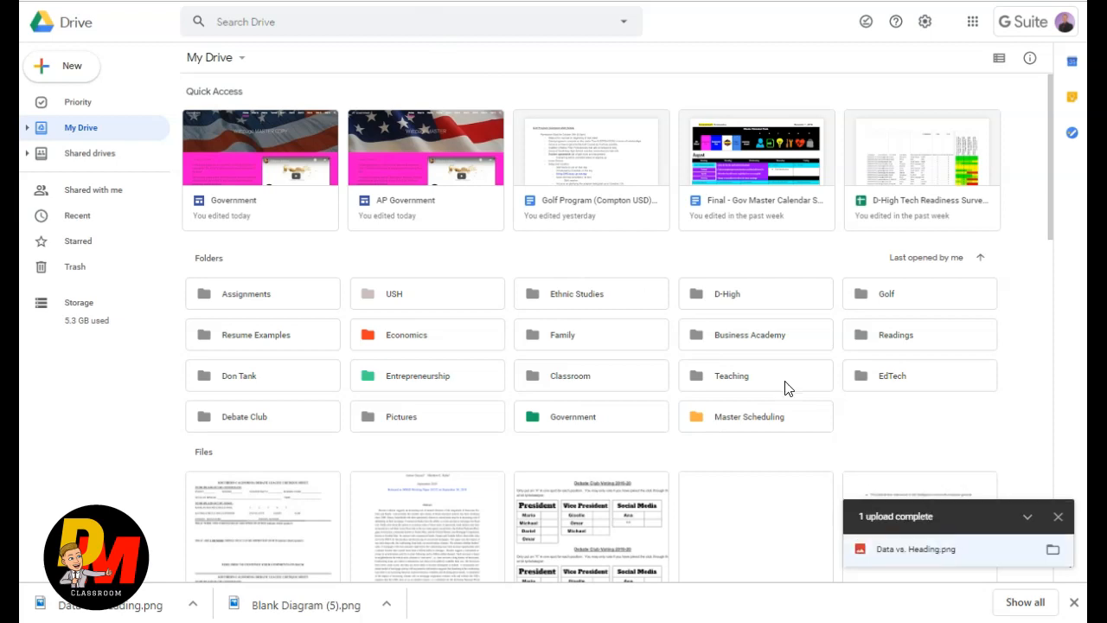
Step: Switch to the Government site in Google Sites and insert Data vs. Heading.png from Drive into the image placeholder under Public Polling
click(364, 1)
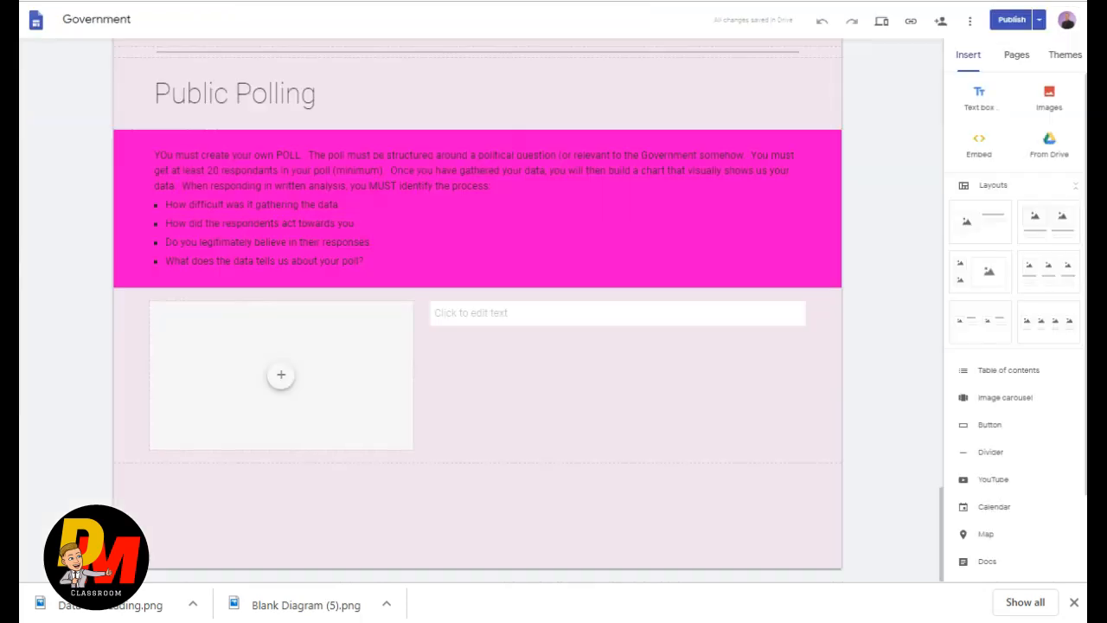
click(281, 375)
click(321, 458)
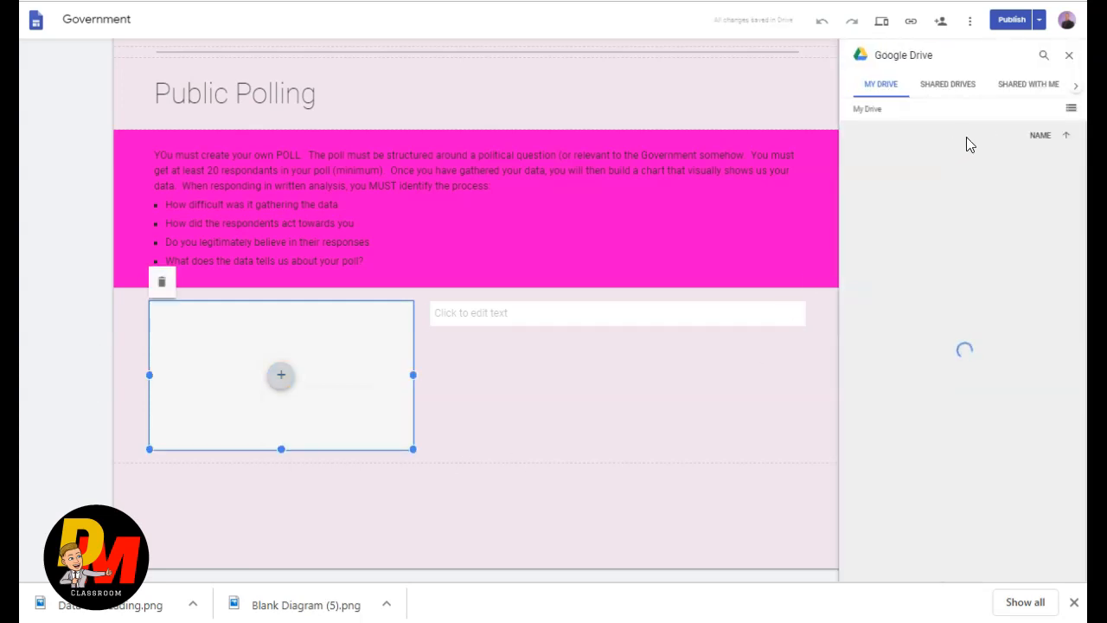
scroll(1028, 410, down, 3)
scroll(996, 405, down, 3)
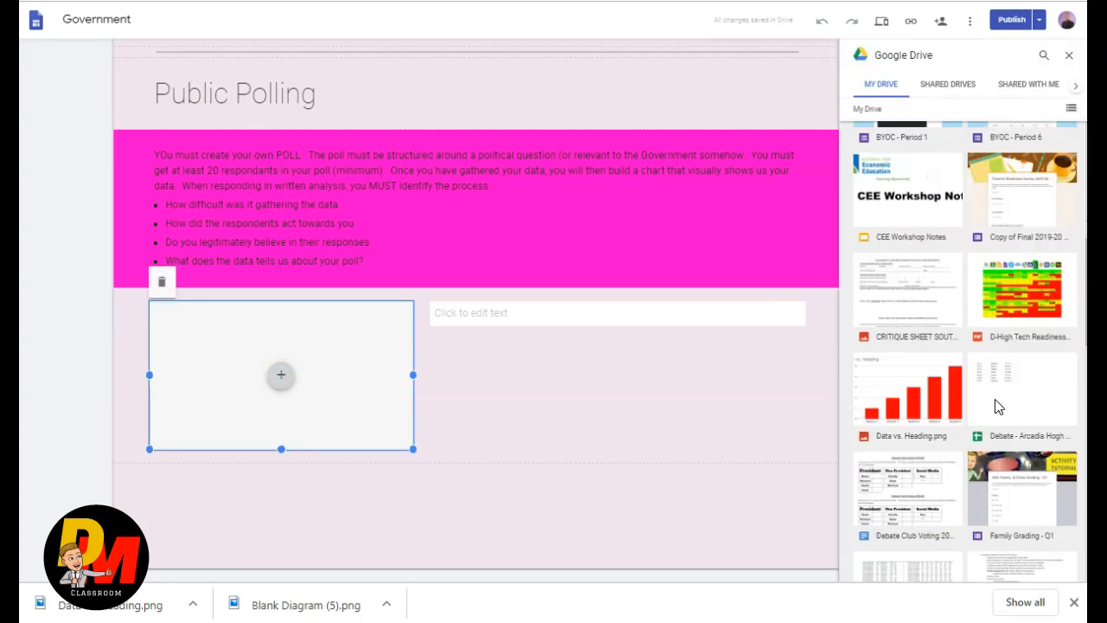
click(907, 285)
click(1044, 577)
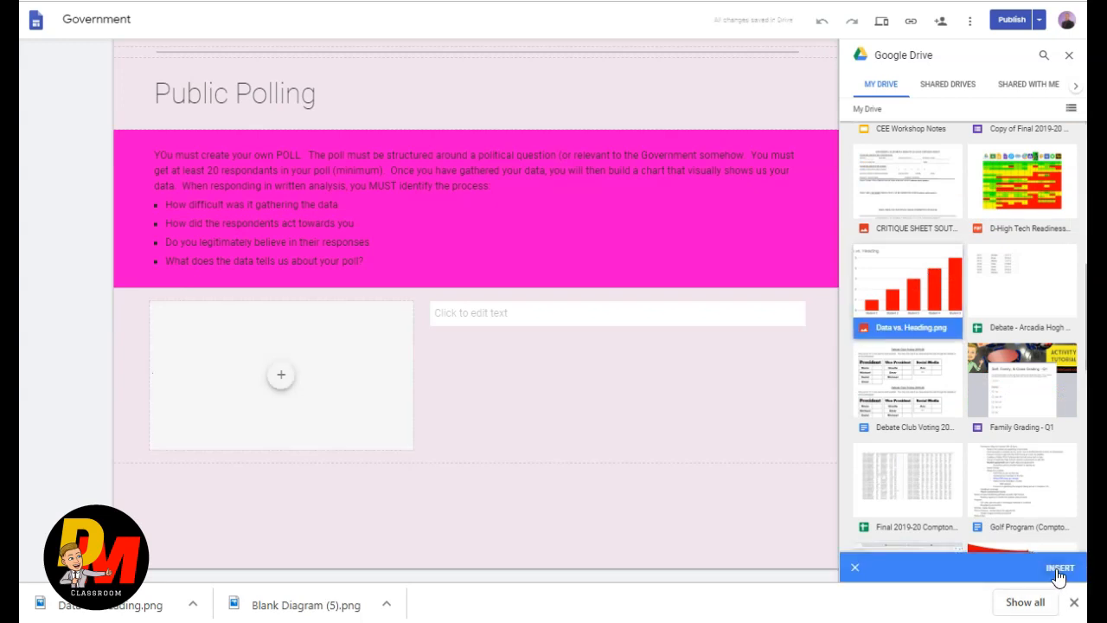
click(558, 417)
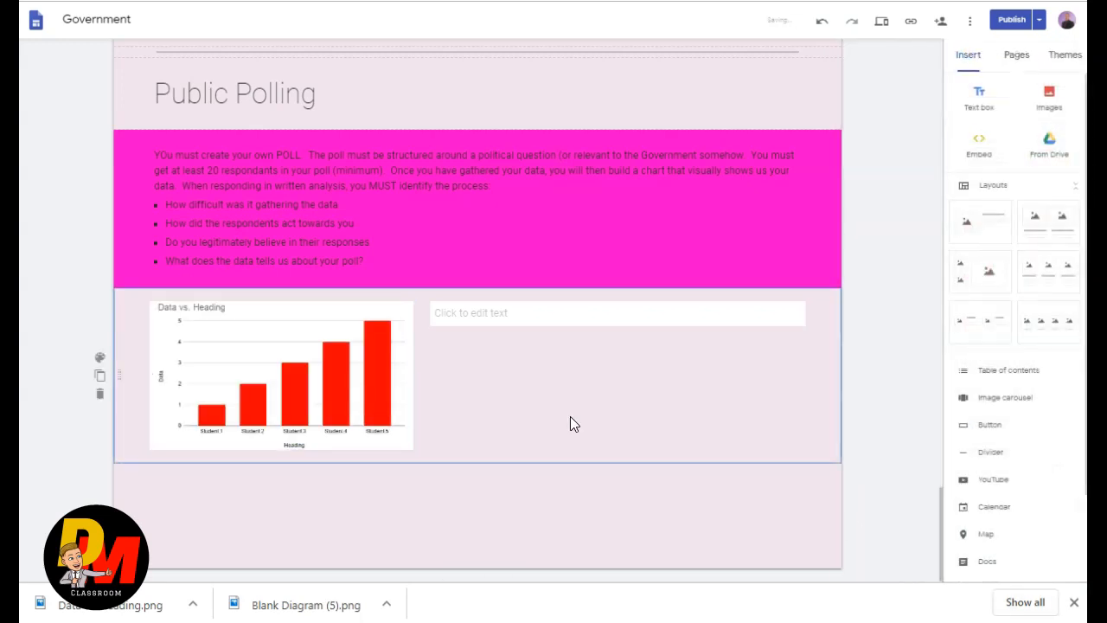
Step: Switch back to the Google Sheets spreadsheet containing the chart
click(664, 2)
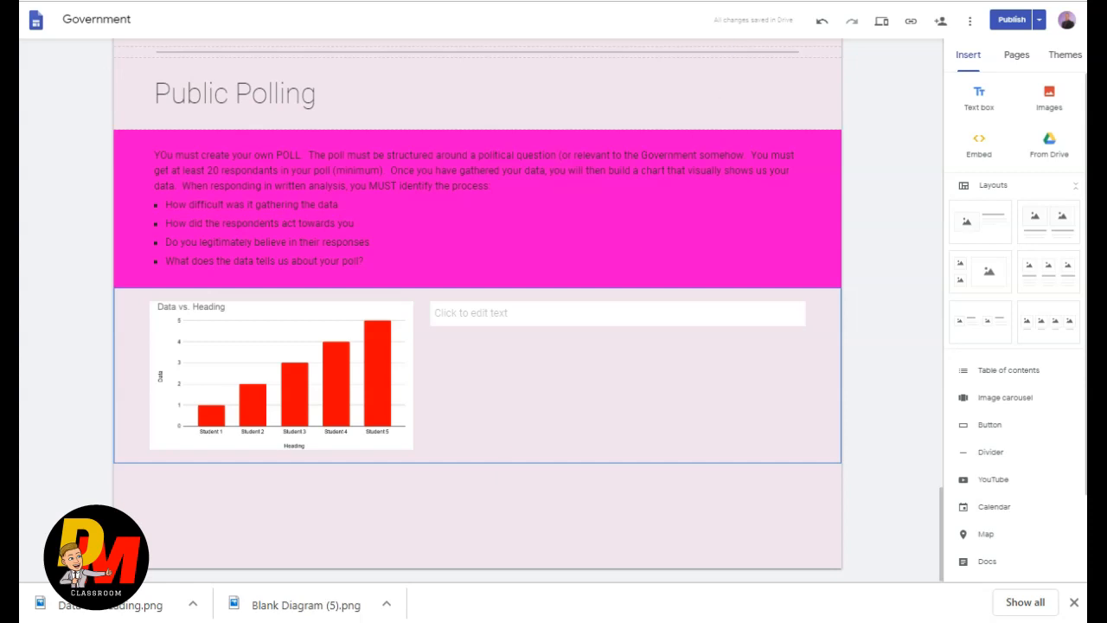
key(ctrl+Tab)
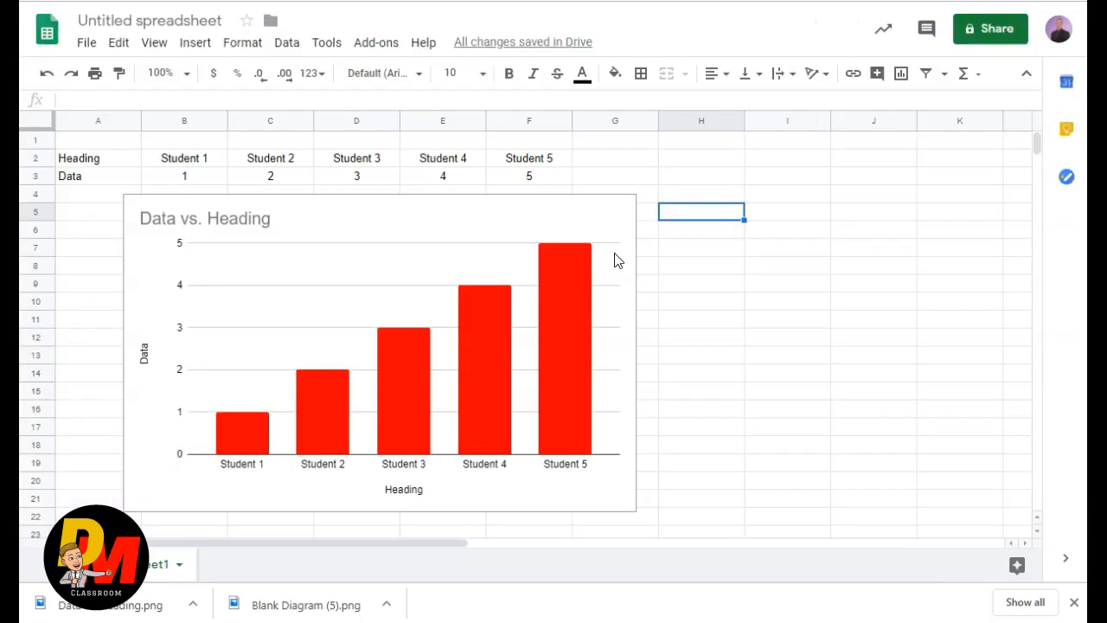